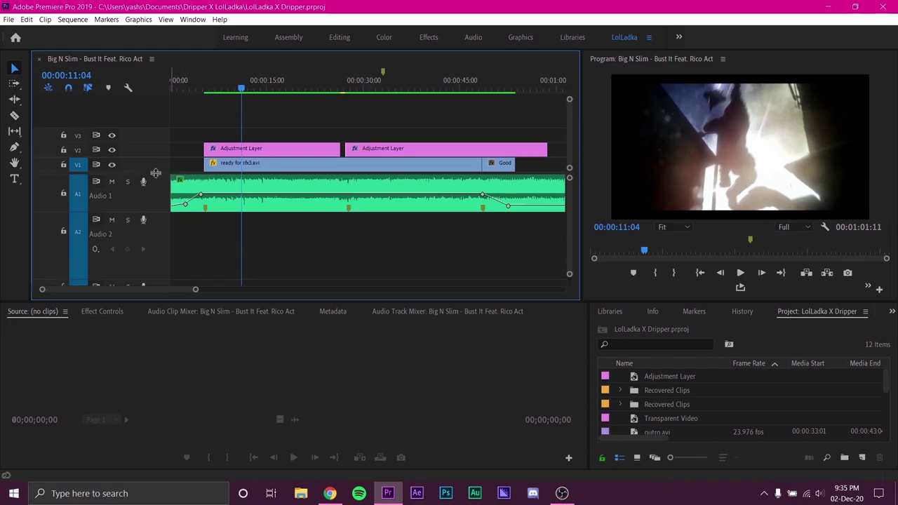
Step: Move the timeline's video and audio divider up to show more of the audio tracks below Audio 1
left_click_drag(156, 173, 158, 132)
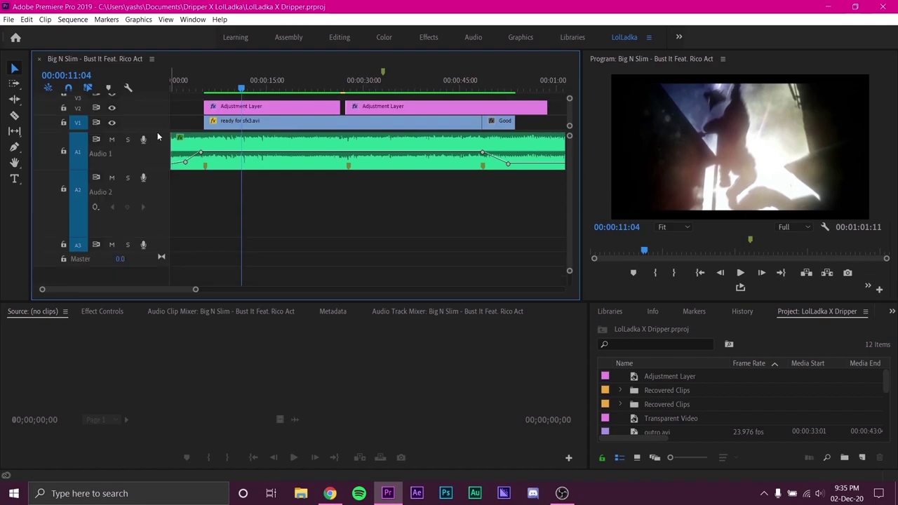
scroll(156, 178, "down", 4)
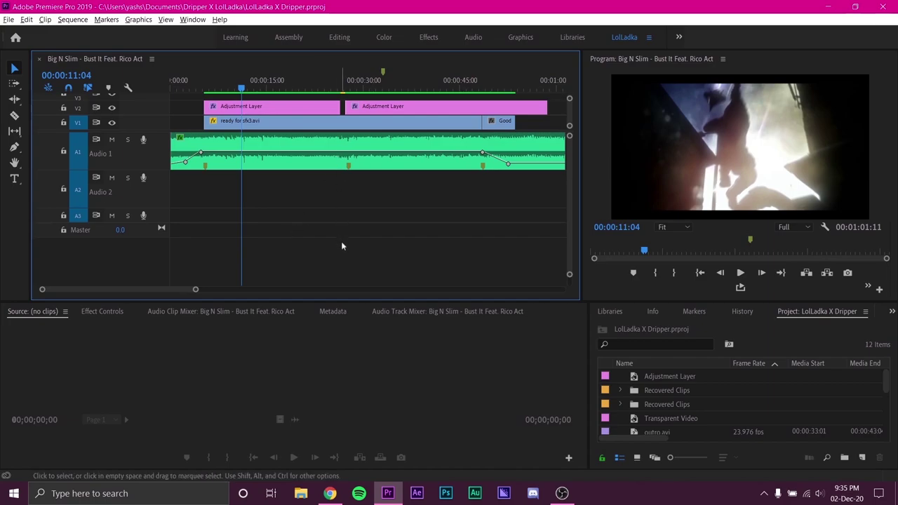
scroll(160, 182, "up", 3)
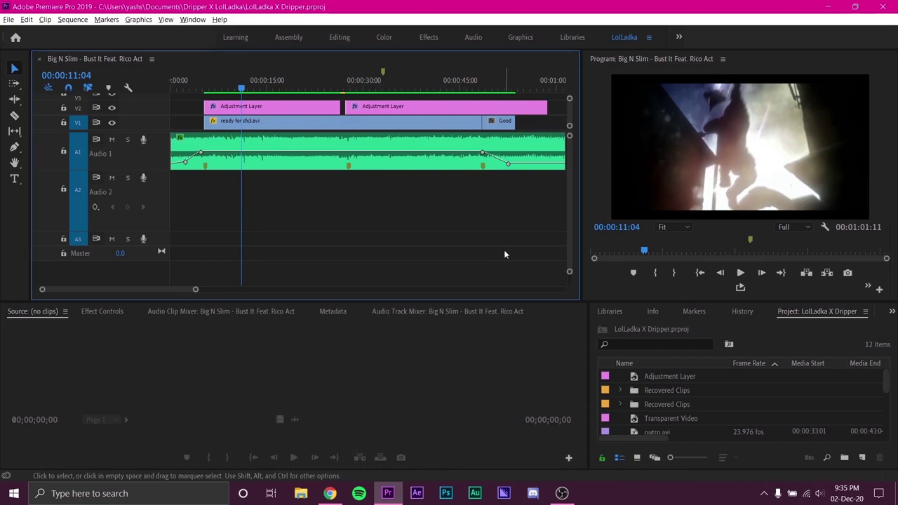
Step: Switch to Chrome, open YouTube and search for "very very very good sound effects yes"
key("alt+Tab")
key("alt+Tab")
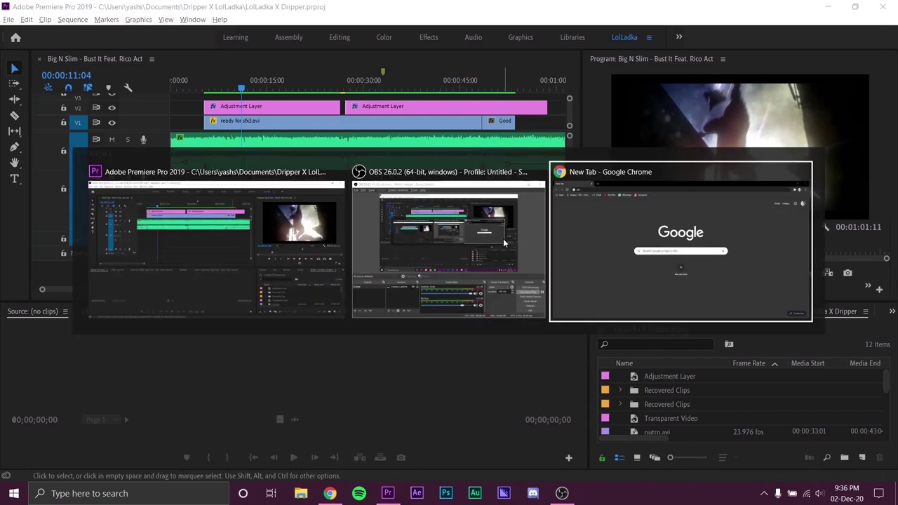
type("por")
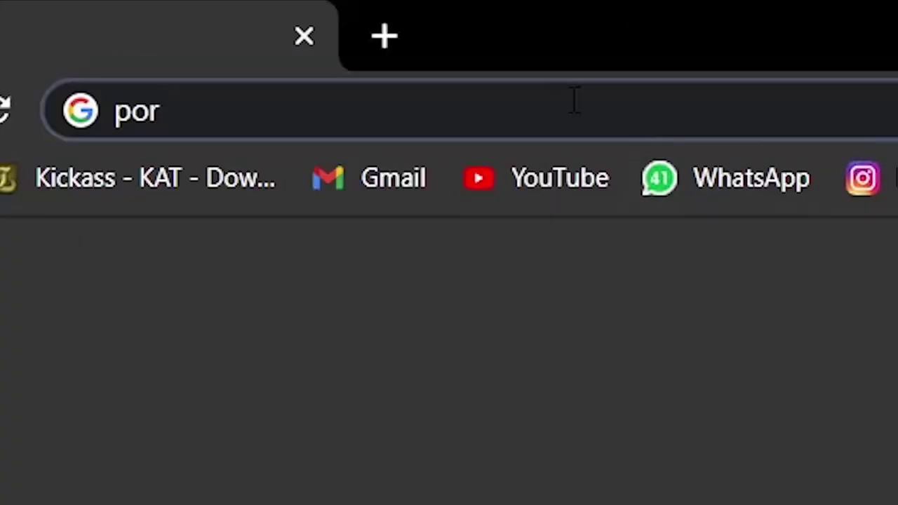
key("BackSpace")
key("BackSpace")
key("BackSpace")
type("yout")
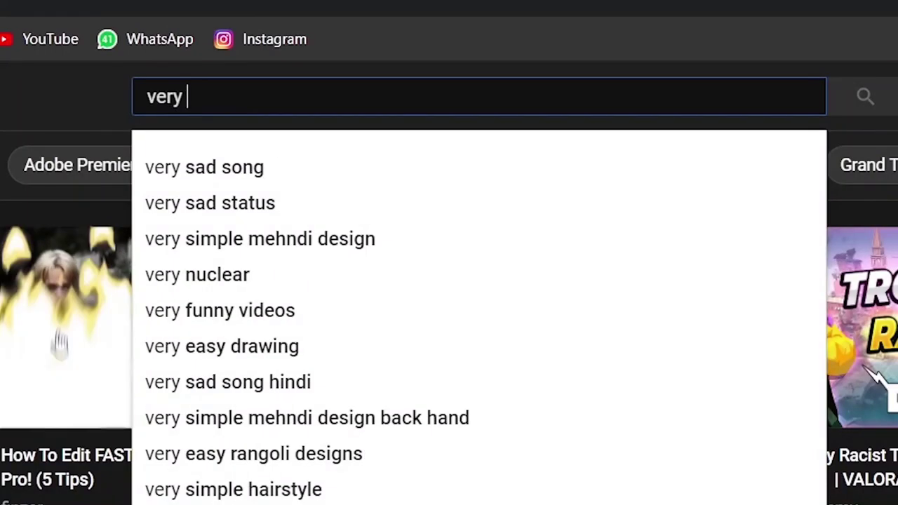
type("very very good sou")
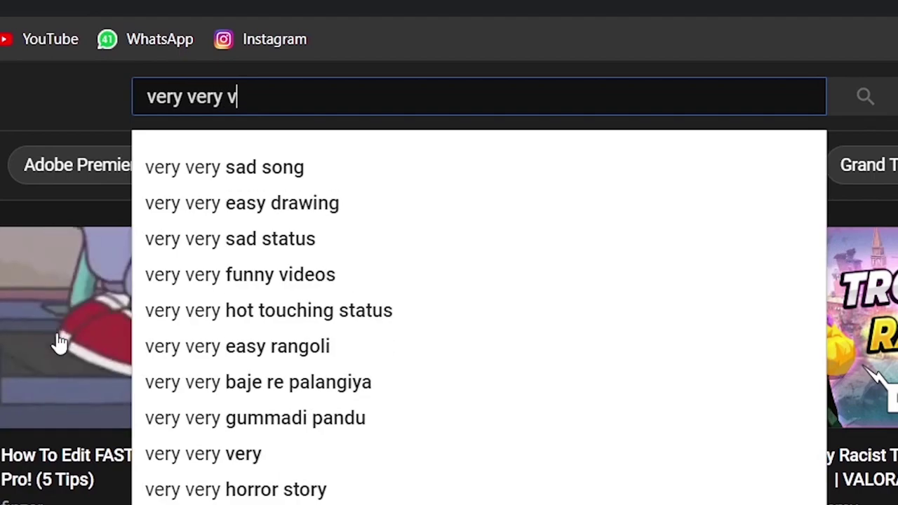
type("nd effects yes👌👌👌👌👌👌")
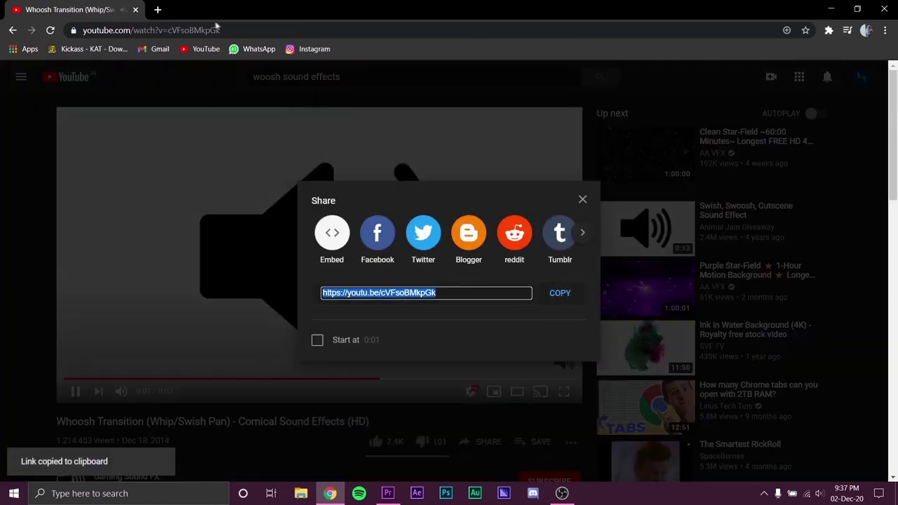
Step: Leave the Whoosh Transition video's page and look up a site beginning with "yout"
left_click(215, 29)
type("yout")
left_click(151, 77)
left_click(184, 184)
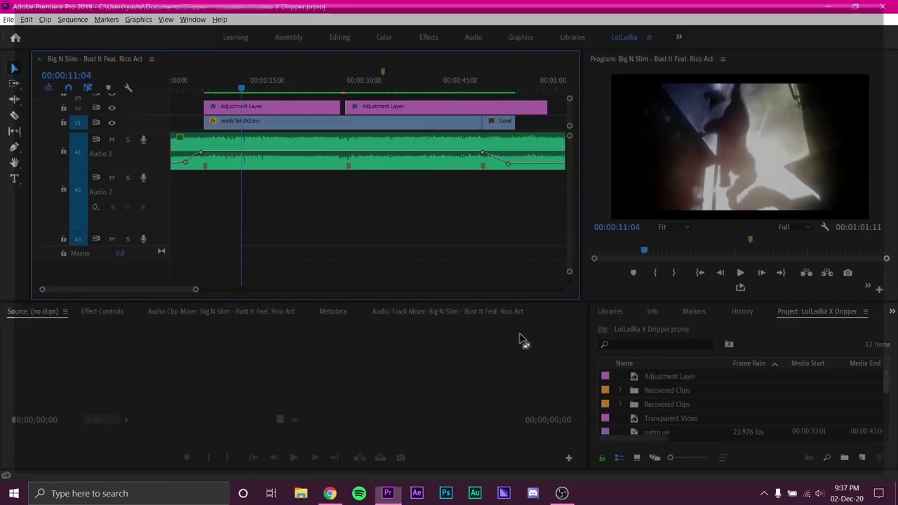
Step: Load 10 in one.mp3 from the Sound effect folder into Premiere's Source monitor and mark its first whoosh from 00;00;02;17 to 00;00;04;24
key("alt+Tab")
double_click(355, 346)
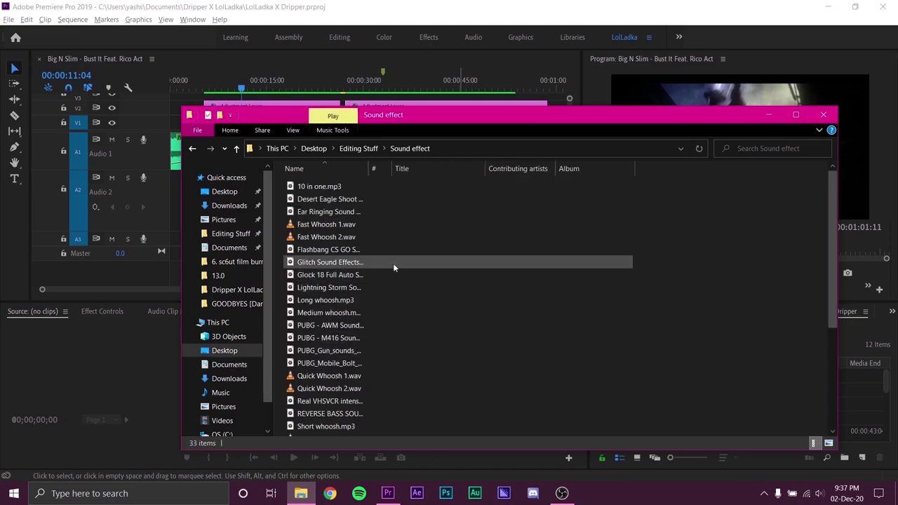
left_click_drag(347, 187, 88, 381)
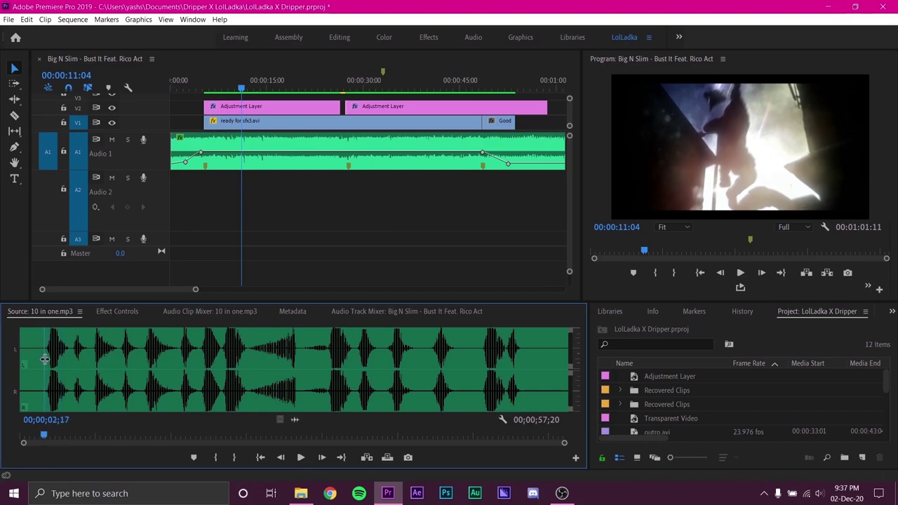
key("space")
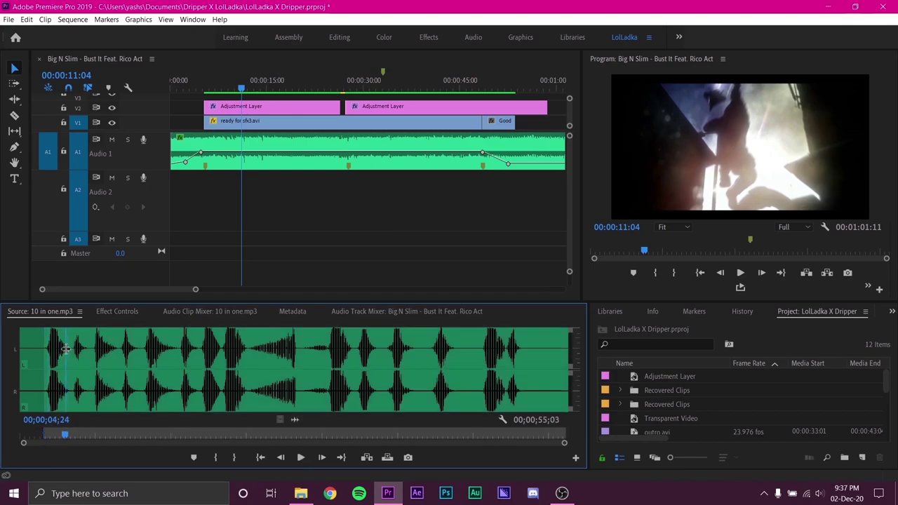
key("o")
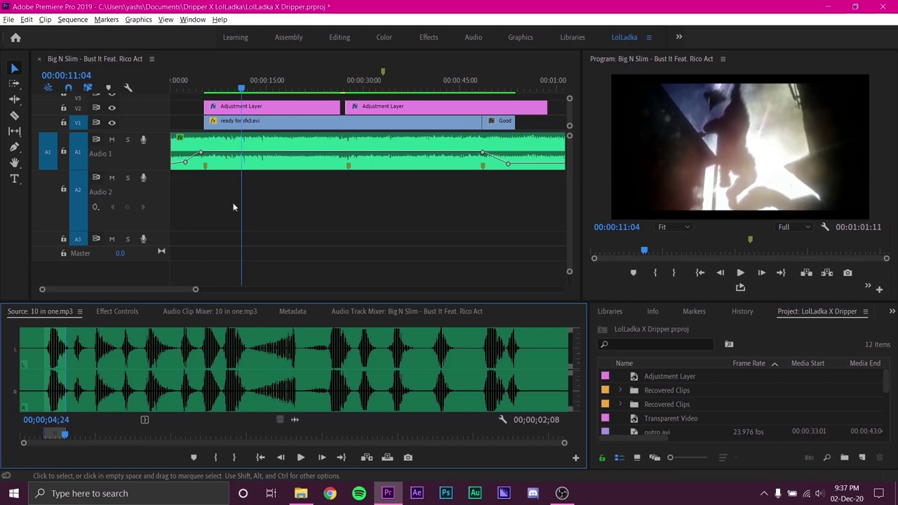
Step: Find the transition near 00:00:08:03 and place a whoosh excerpt from 10 in one.mp3 across it on Audio 2
scroll(234, 207, "up", 3)
scroll(215, 185, "up", 2)
left_click(234, 79)
key("space")
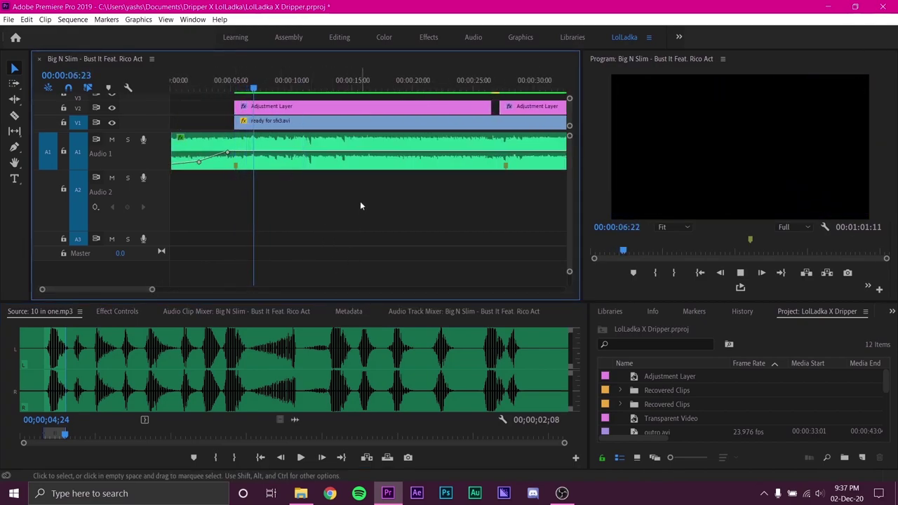
key("space")
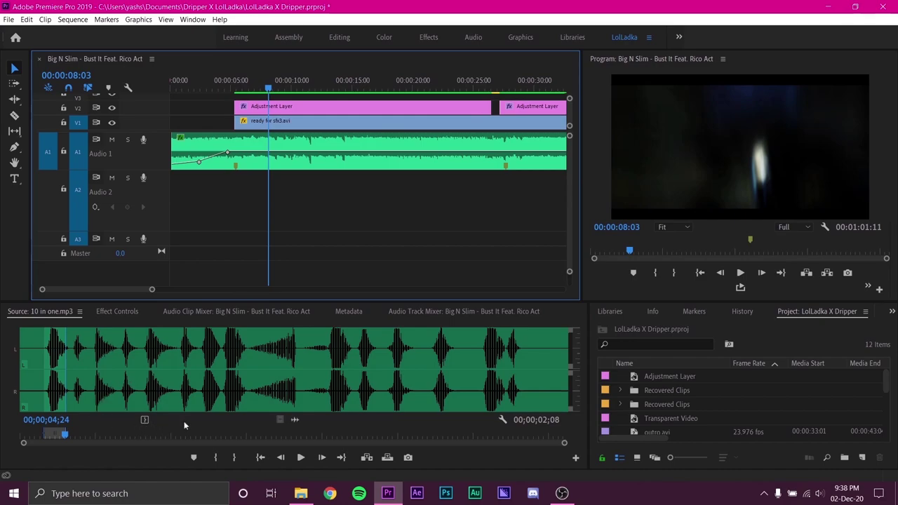
left_click_drag(295, 421, 277, 200)
scroll(288, 202, "up", 3)
left_click_drag(335, 188, 286, 183)
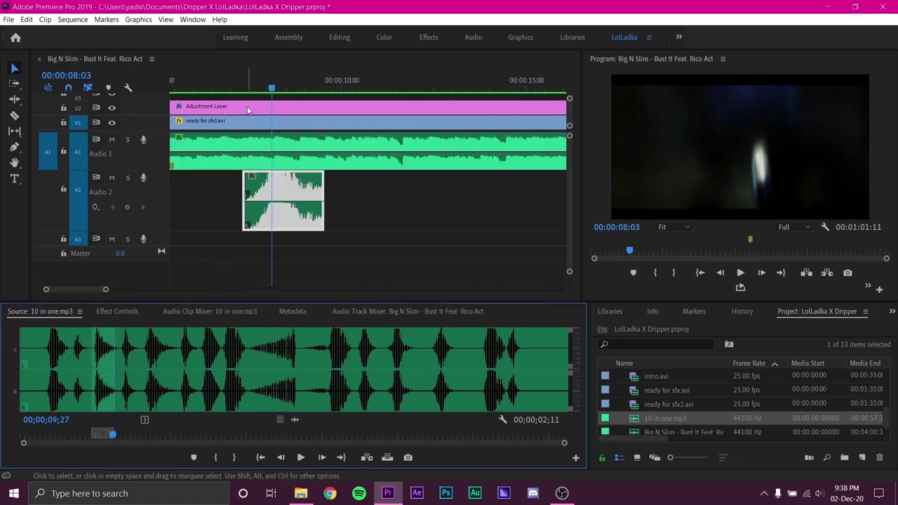
Step: Play the sequence across the whoosh on Audio 2 to check its timing and loudness
left_click(239, 75)
key("space")
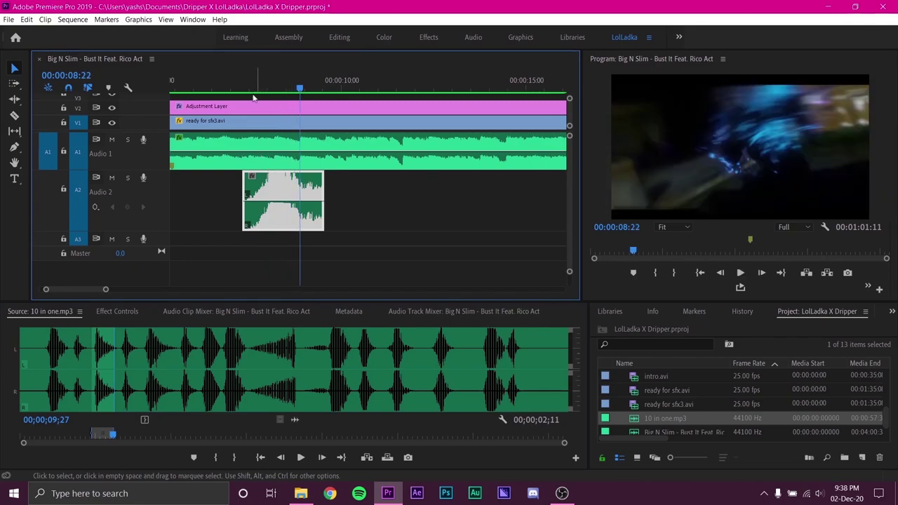
left_click(219, 78)
key("space")
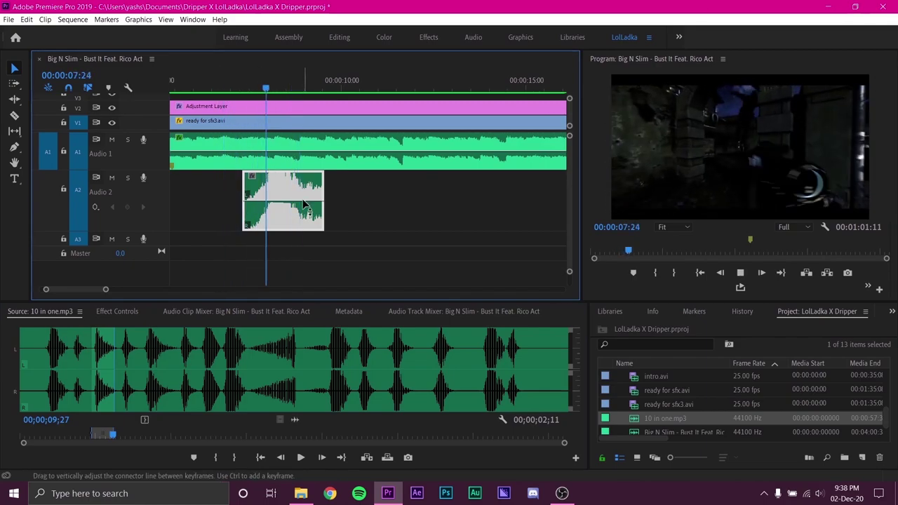
key("space")
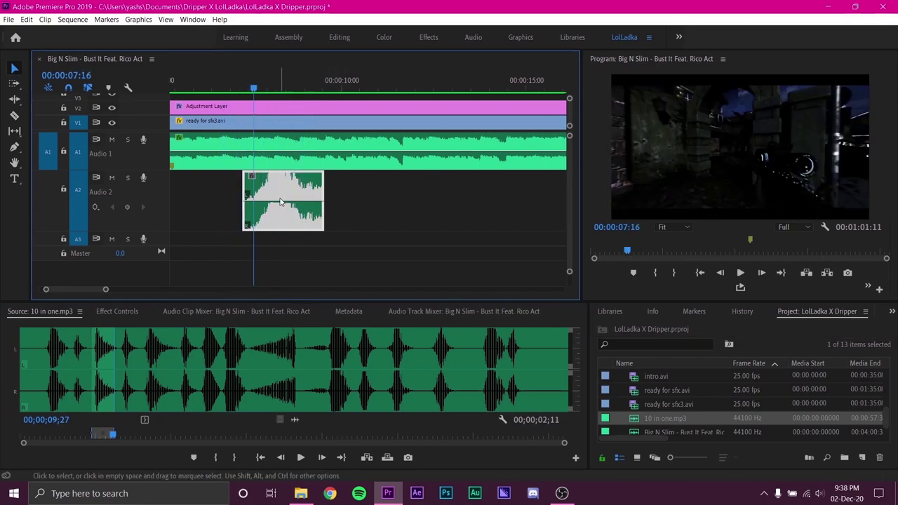
Step: Adjust the whoosh clip's audio gain by -10 dB and play the transition back
right_click(280, 202)
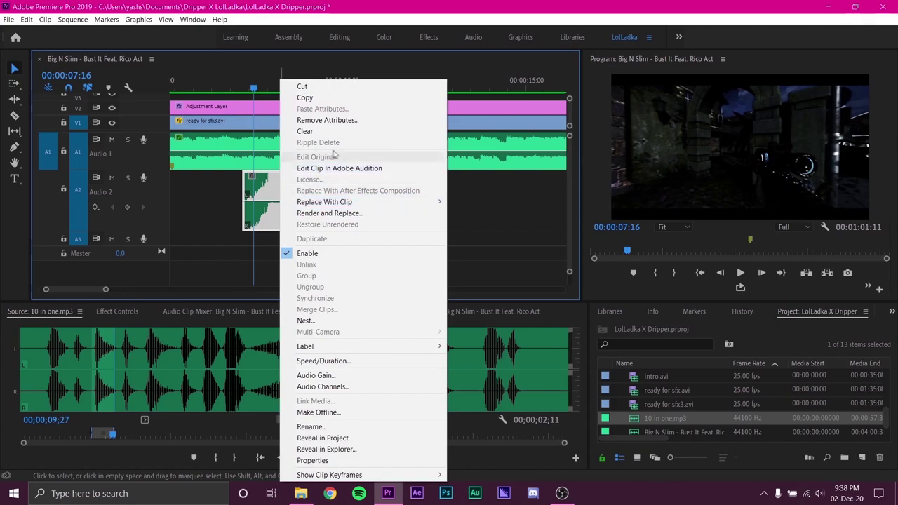
left_click(350, 382)
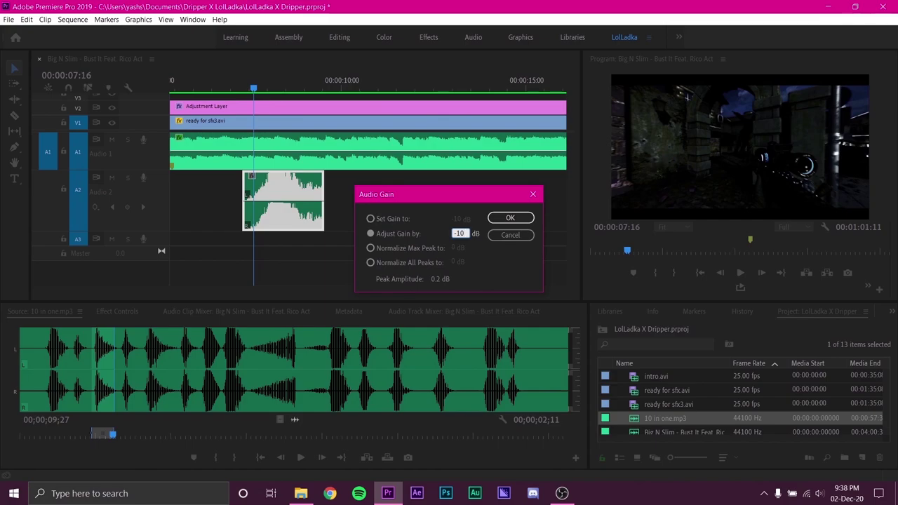
key("Return")
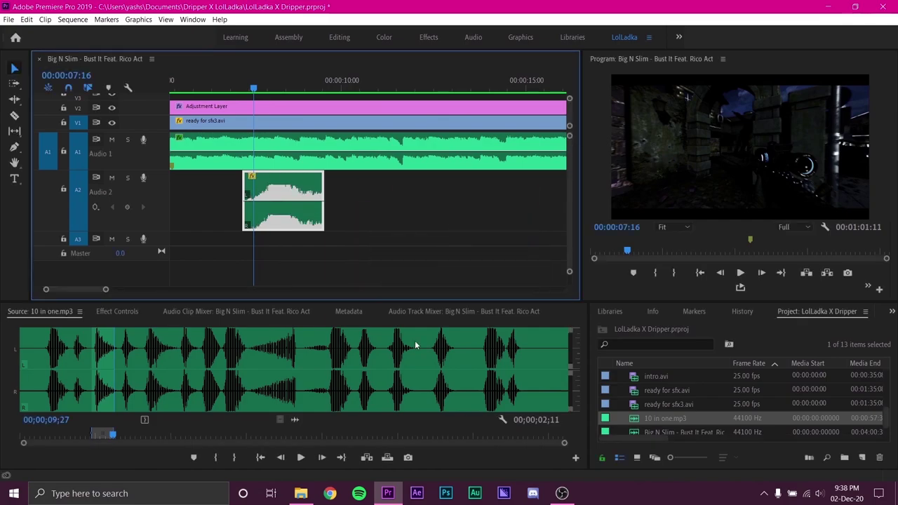
left_click(223, 76)
key("space")
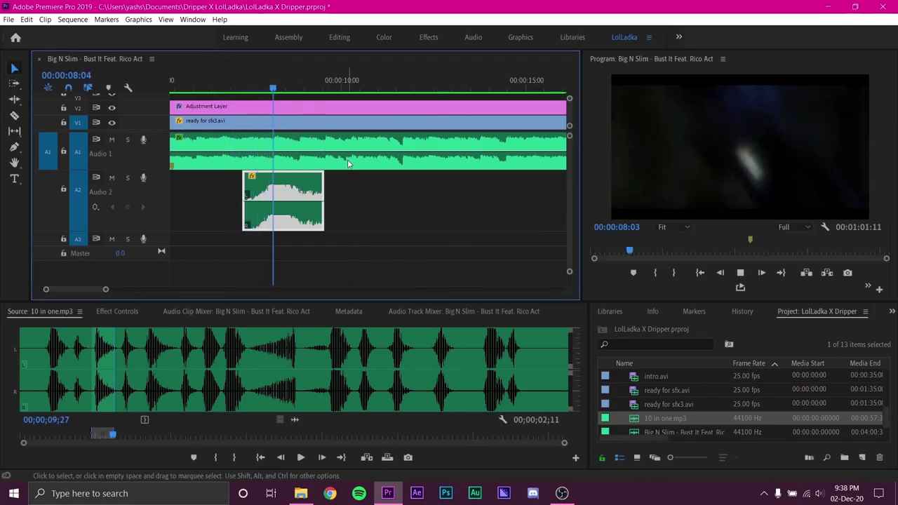
key("space")
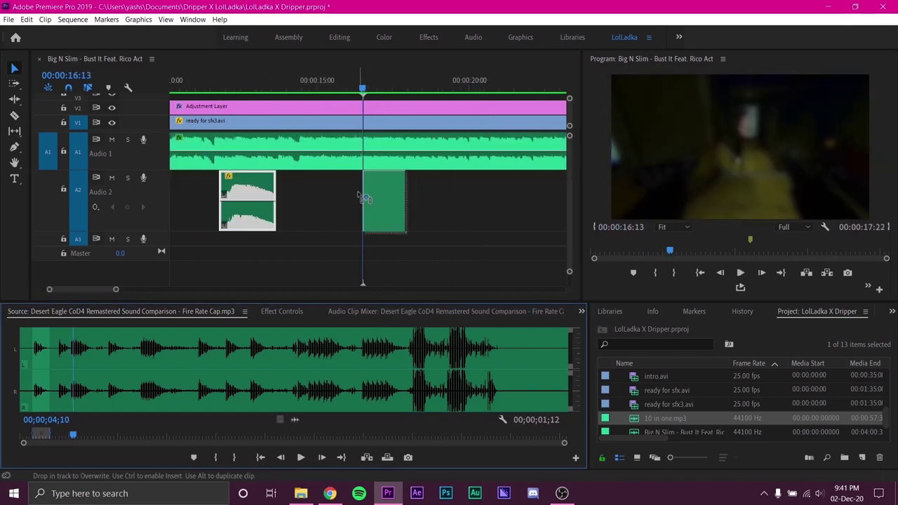
Step: Place the marked Desert Eagle shot on A2 near 00:00:16:13, adjust its gain, and duplicate it onto A3 for the next shot
right_click(385, 203)
left_click(420, 375)
left_click_drag(393, 200, 405, 246)
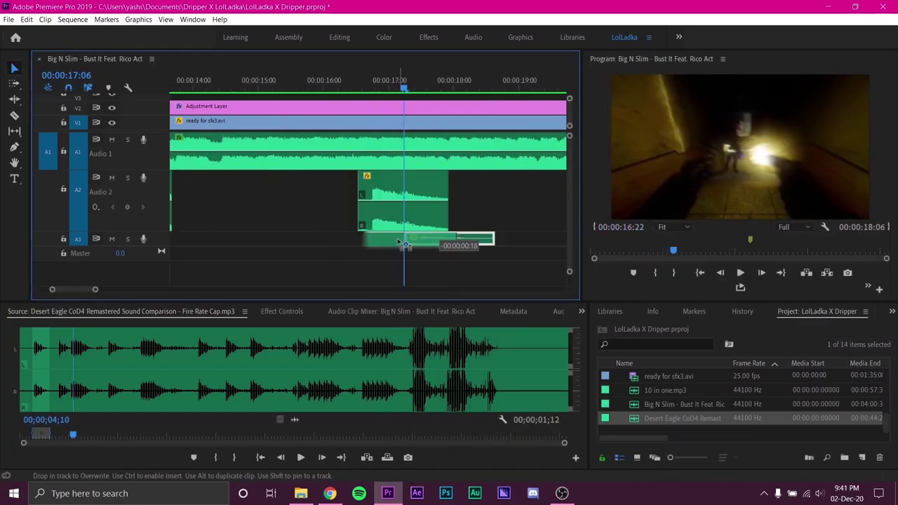
scroll(161, 190, "down", 3)
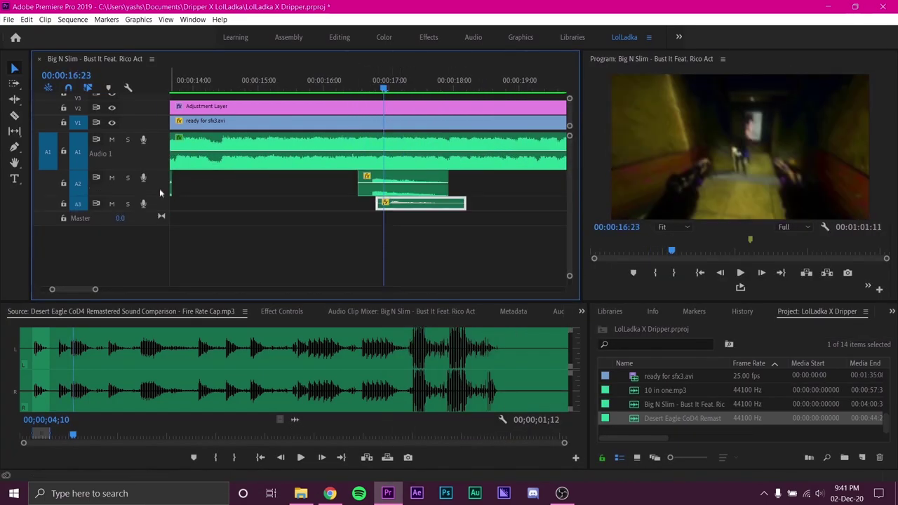
Step: Duplicate the Desert Eagle shot onto tracks A4 to A7, staggering each copy to match the gunfire in the video
left_click_drag(398, 204, 405, 236)
left_click_drag(406, 218, 406, 237)
left_click_drag(407, 233, 444, 249)
key("space")
key("space")
mouse_move(446, 248)
left_mouse_down()
mouse_move(449, 274)
mouse_move(454, 262)
left_mouse_up()
key("space")
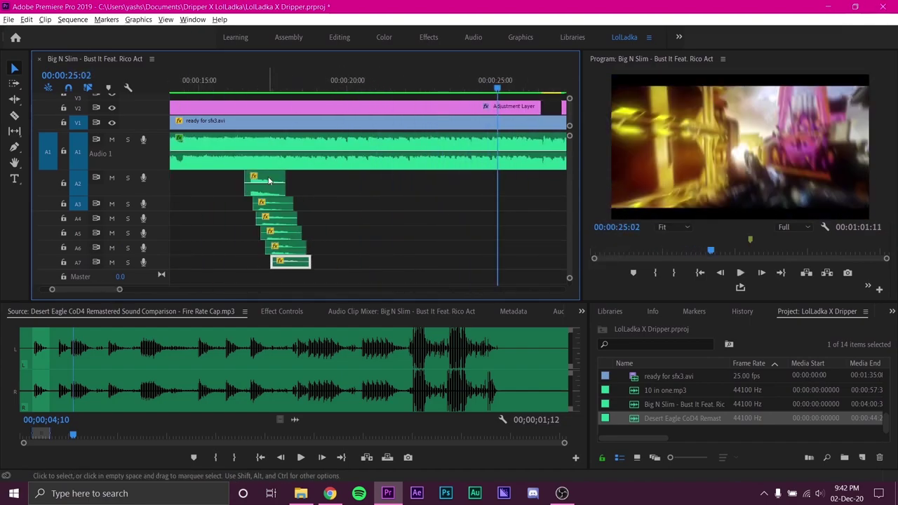
Step: Duplicate the staggered gunshot clips on A2 to A7 to about 00:00:25:00 and play that section
left_click_drag(323, 281, 239, 172)
left_click_drag(270, 205, 501, 190)
left_click(469, 88)
key("space")
scroll(468, 92, "down", 4)
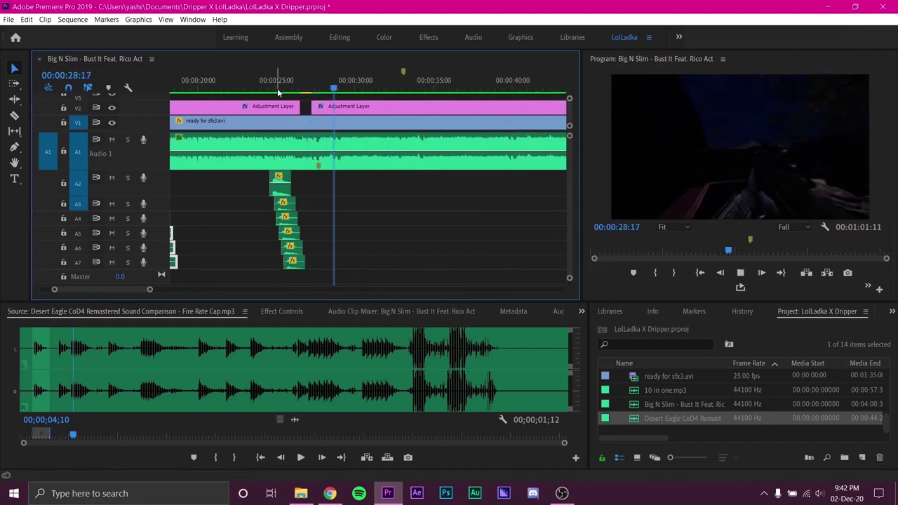
Step: Lower the gain of the whoosh clip just before the second gunshot group on A2 and play it back
left_click(276, 87)
left_click(354, 189)
key("=")
key("=")
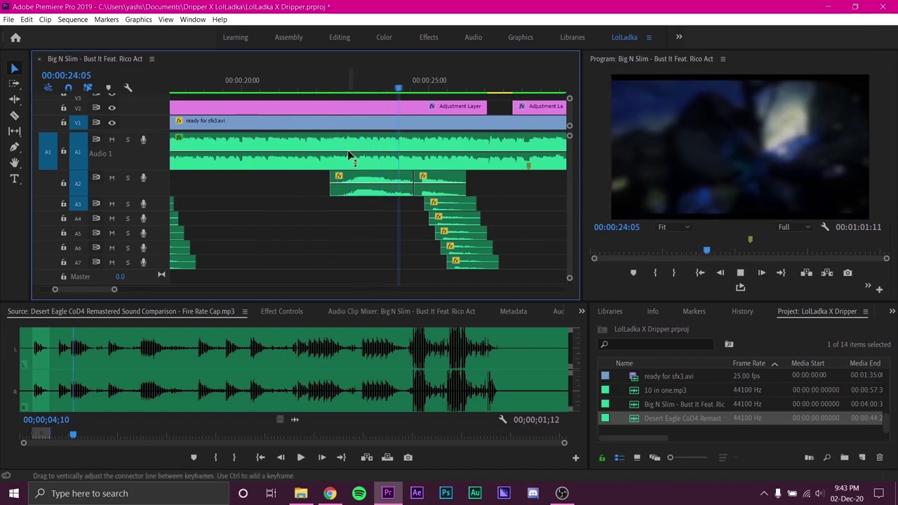
left_click(356, 181)
type("g-")
key("Return")
key("space")
key("-")
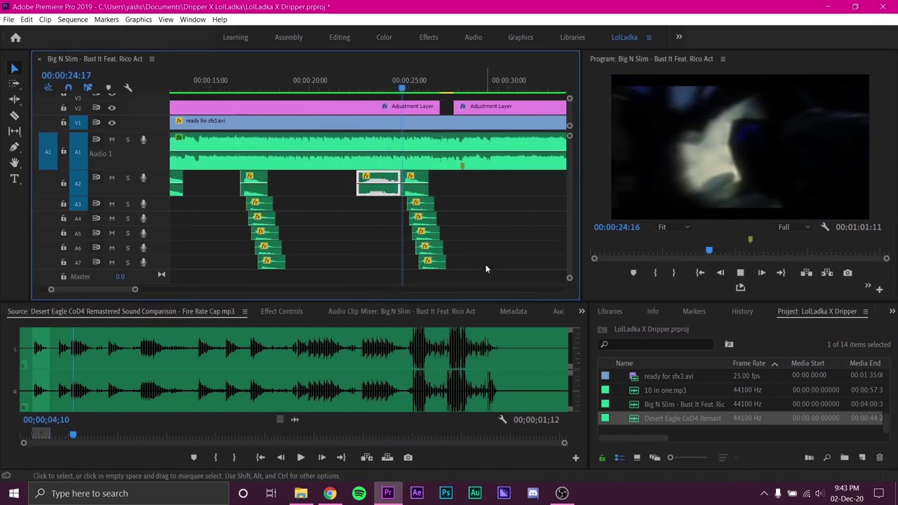
key("space")
key("-")
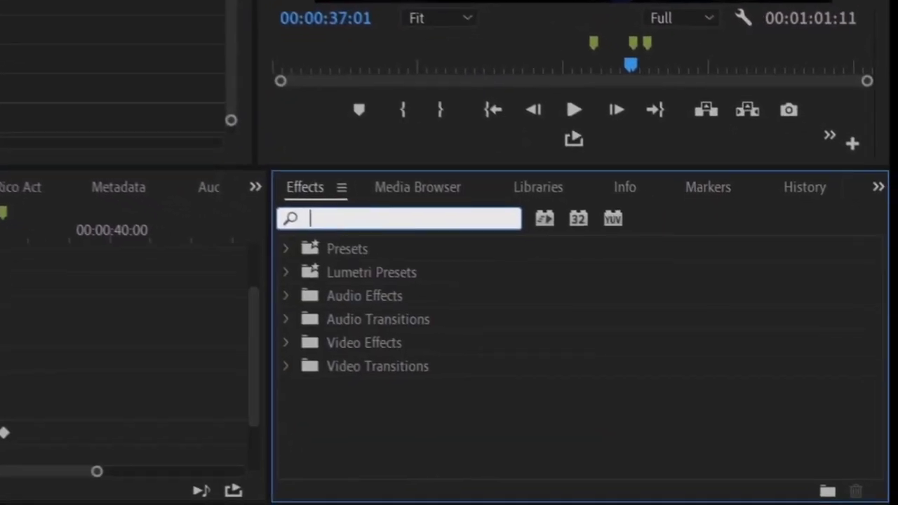
Step: Apply the Highpass audio effect to the music clip on A1 and play it back from 00:00:36:10
type("hgipass")
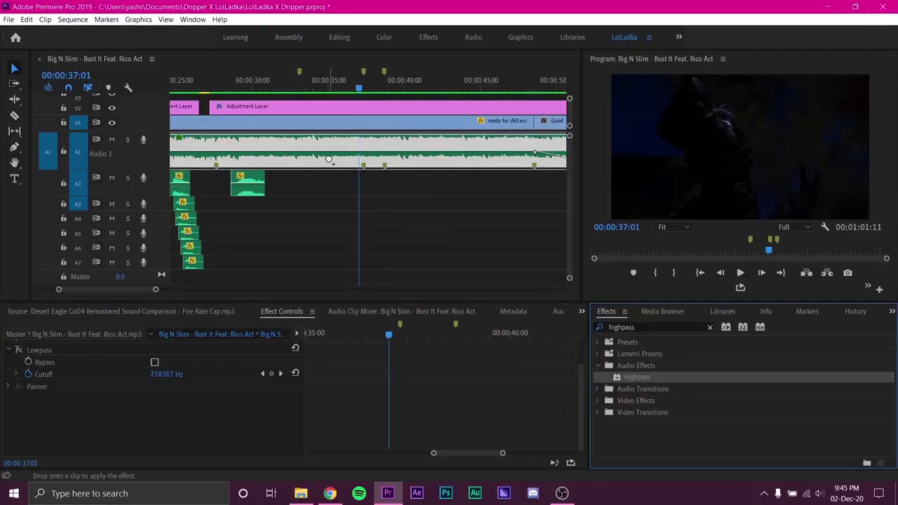
left_click_drag(329, 159, 329, 161)
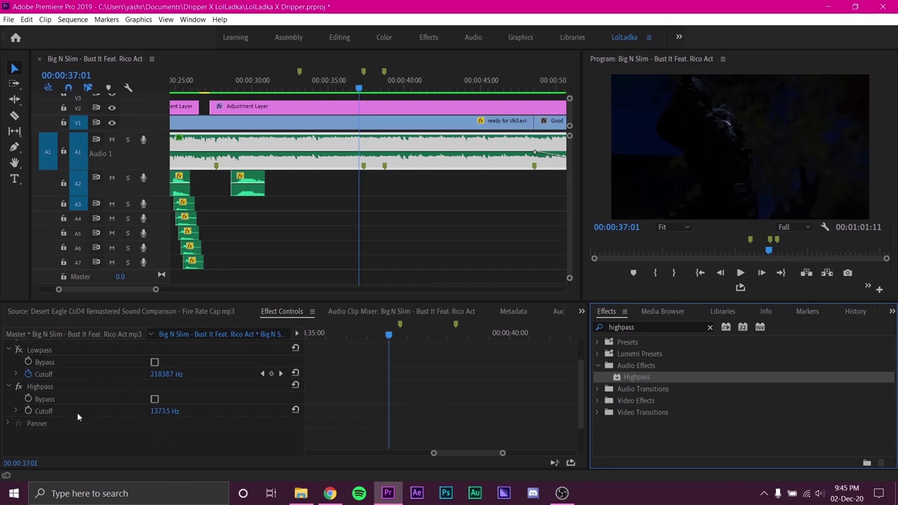
left_click_drag(400, 334, 363, 335)
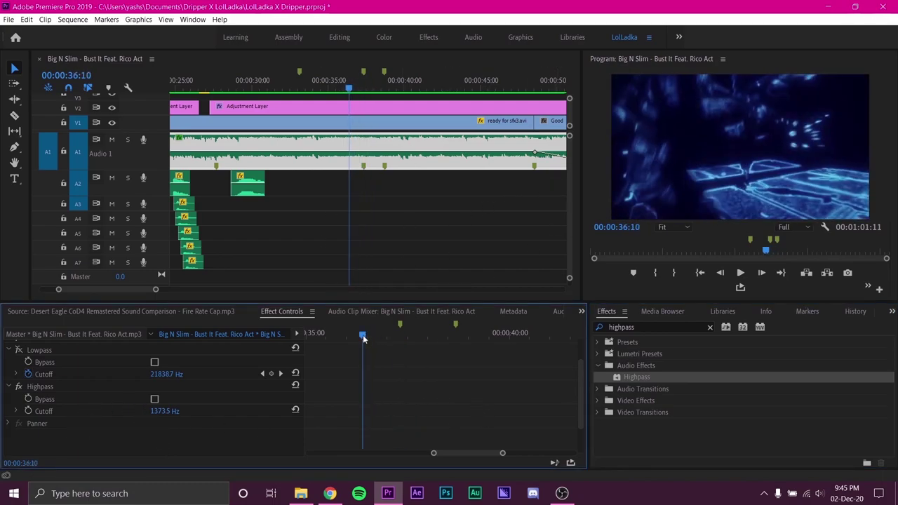
key("space")
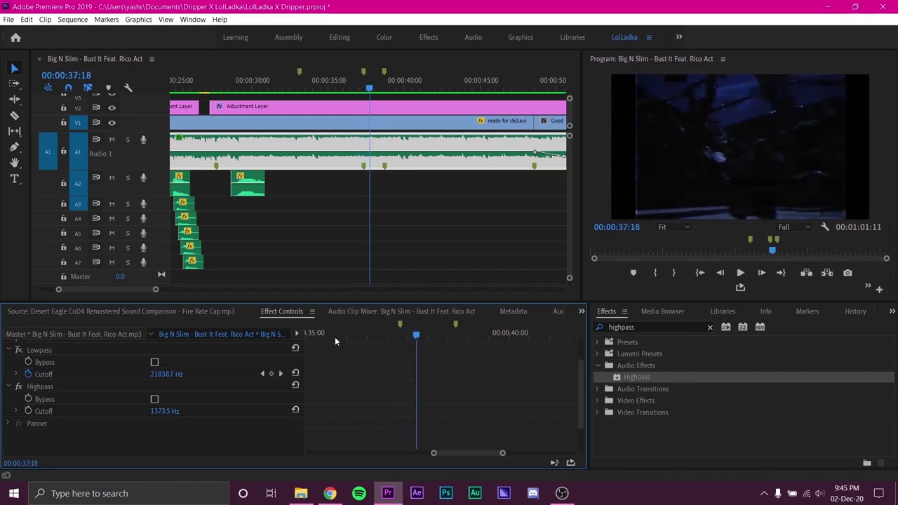
Step: Play the filtered music around 00:00:37:09 and keyframe the Highpass cutoff at 1373.5 Hz at 00:00:38:00
key("space")
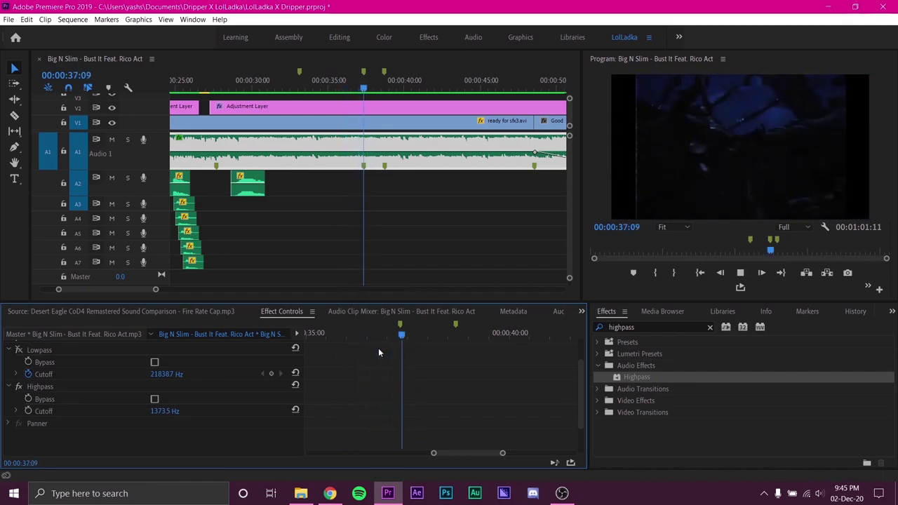
key("space")
left_click_drag(439, 336, 434, 335)
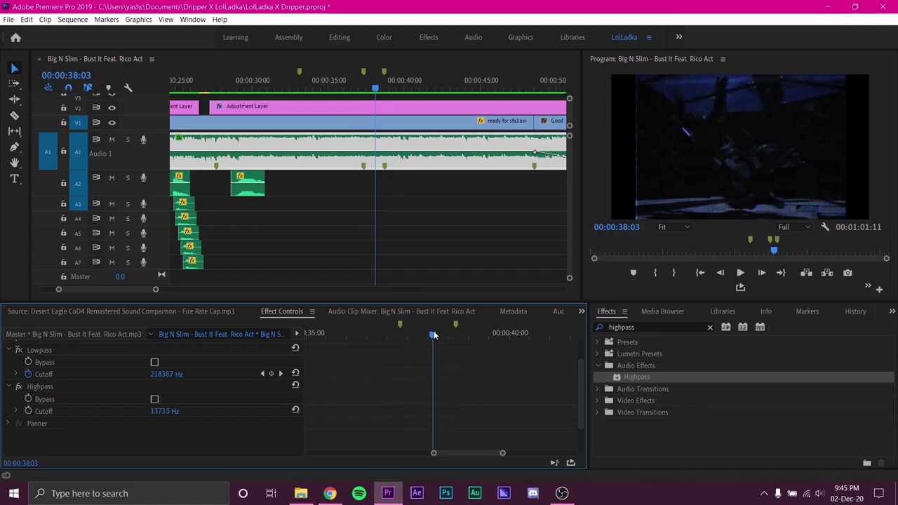
key("space")
left_click(431, 334)
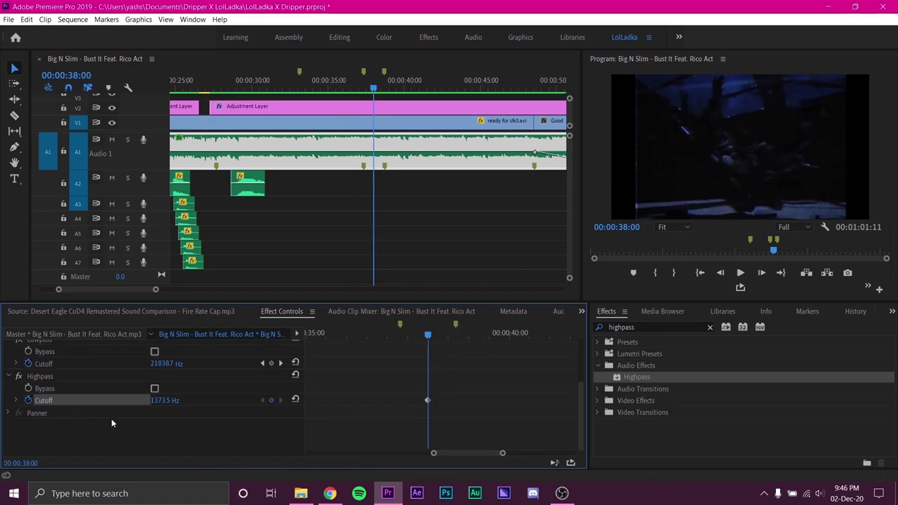
Step: Add Highpass cutoff keyframes at the surrounding markers: 9.2 Hz at 00:00:38:17 and a lowered cutoff at 00:00:37:08
left_click_drag(433, 337, 456, 342)
left_click(382, 334)
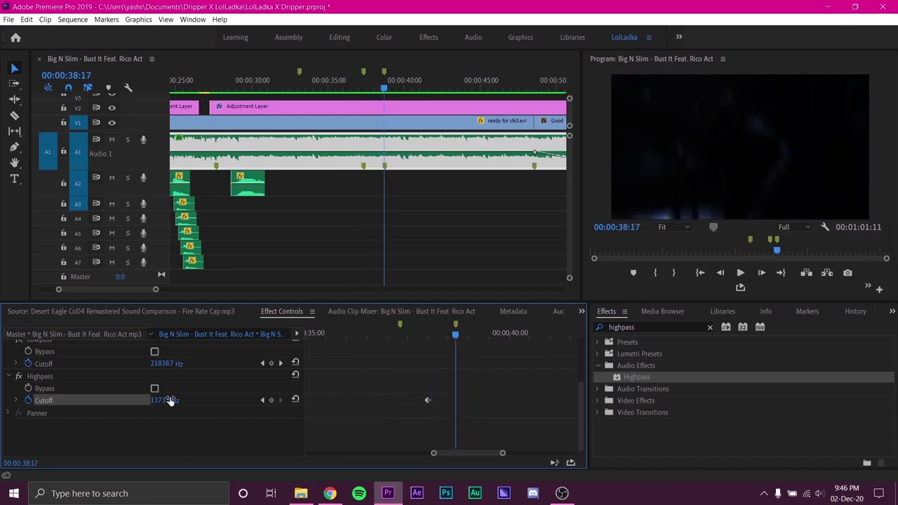
left_click_drag(430, 337, 401, 339)
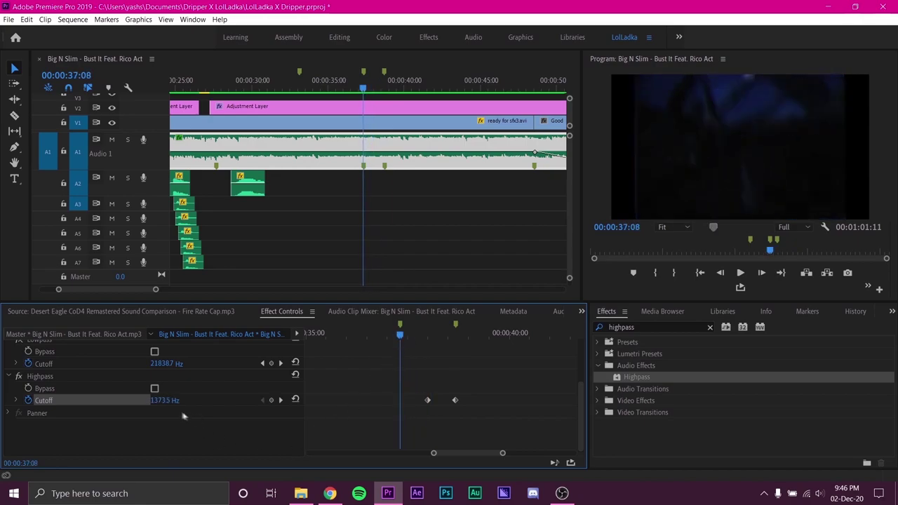
Step: Play back the keyframed Highpass sweep on the music between 00:00:37:08 and 00:00:39:12
key("space")
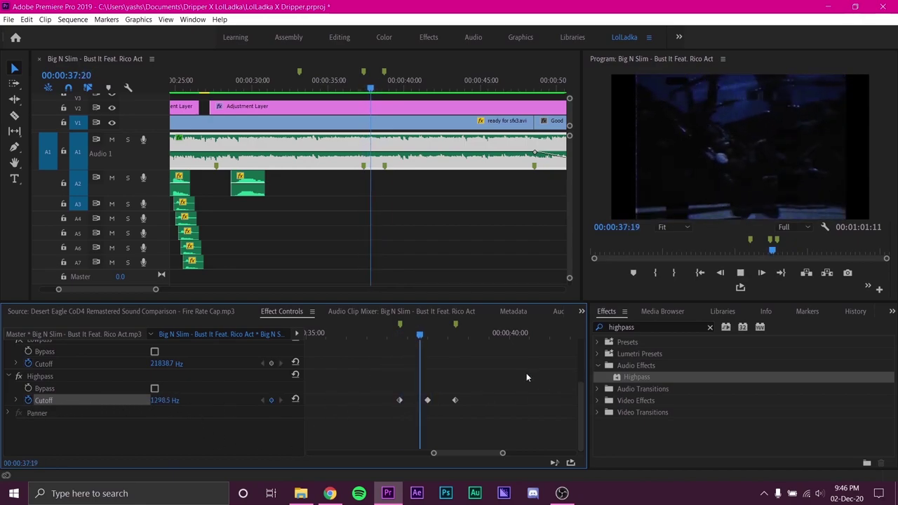
key("space")
left_click(387, 336)
key("space")
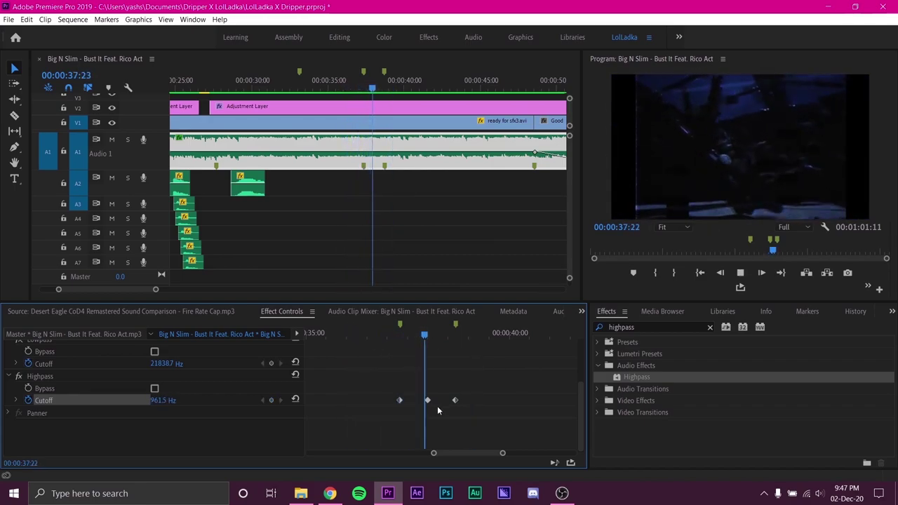
key("space")
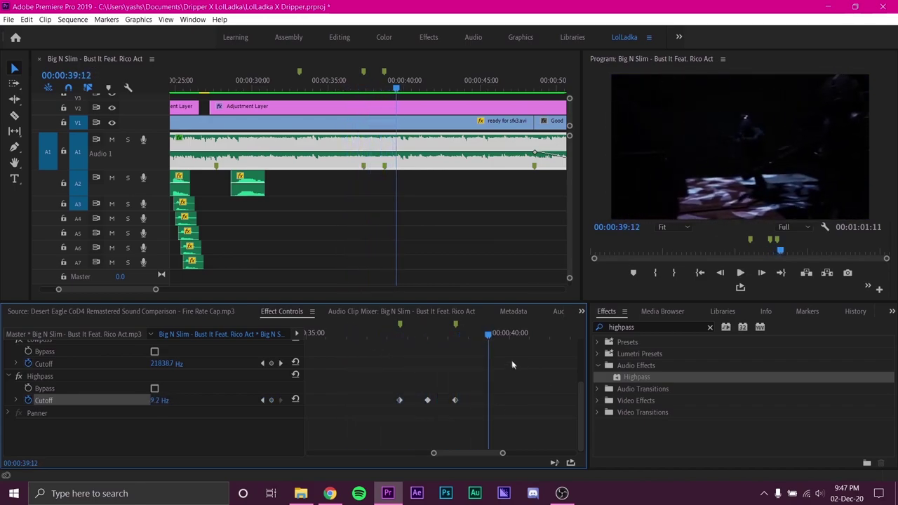
Step: Save the montage project
key("ctrl+s")
scroll(478, 173, "down", 2)
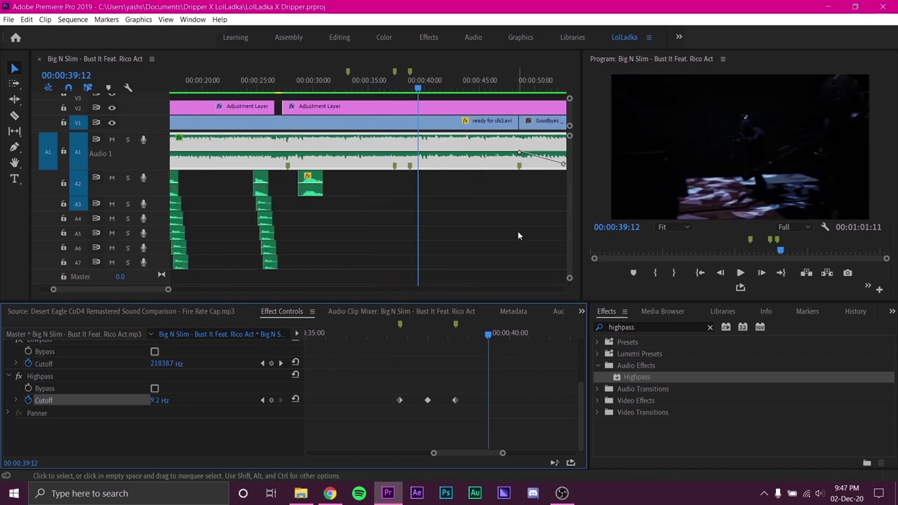
key("ctrl+s")
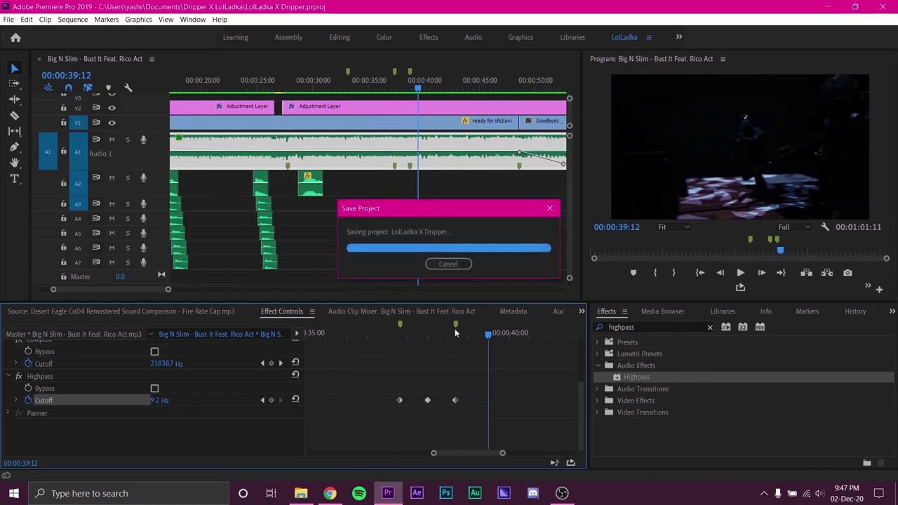
key("minus")
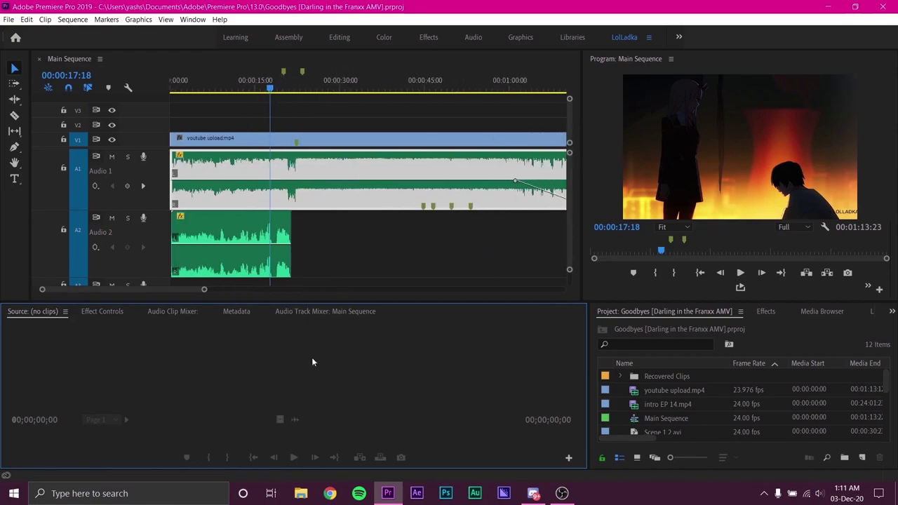
Step: In the Goodbyes AMV project, play the section around 00:00:14:20 with A1 muted, and play on with A2 muted instead
left_click(372, 271)
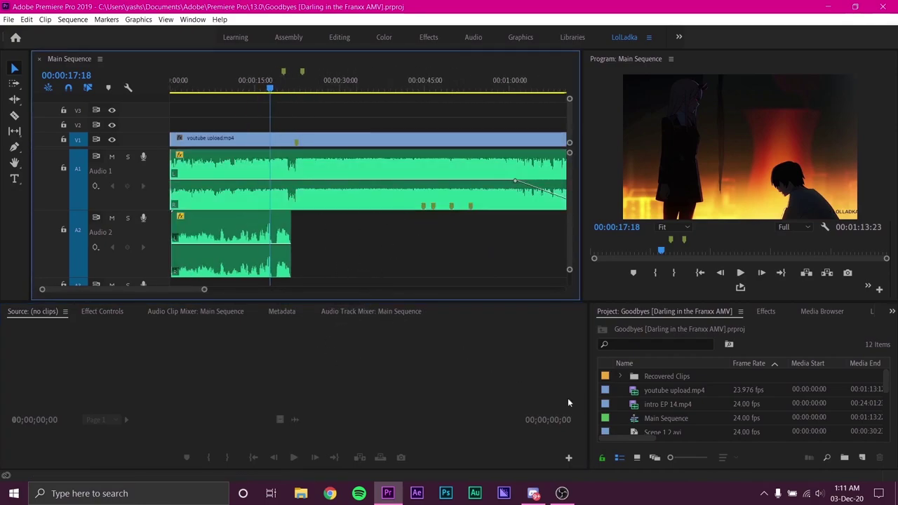
left_click(284, 167)
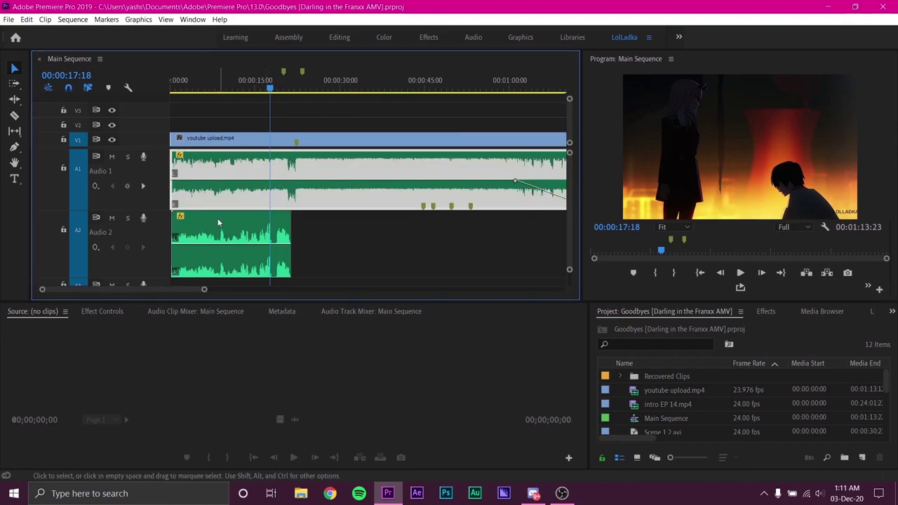
left_click(248, 239)
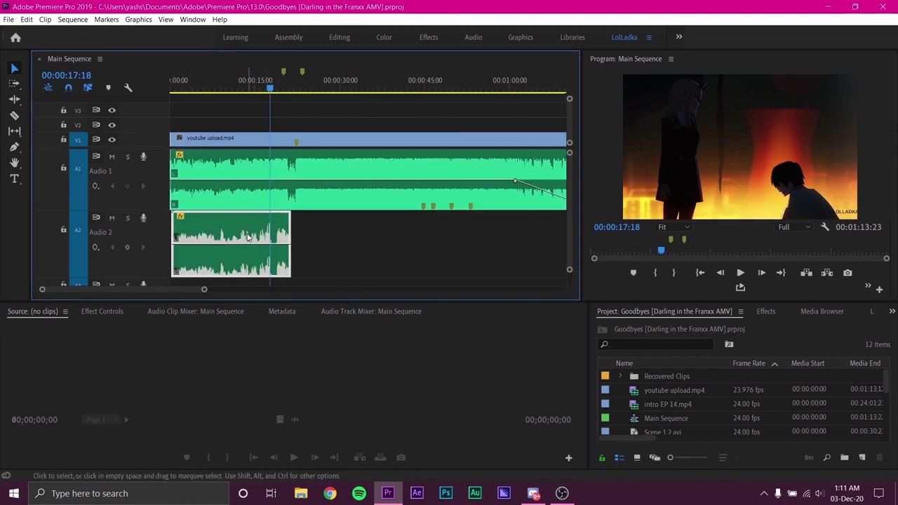
left_click(379, 178)
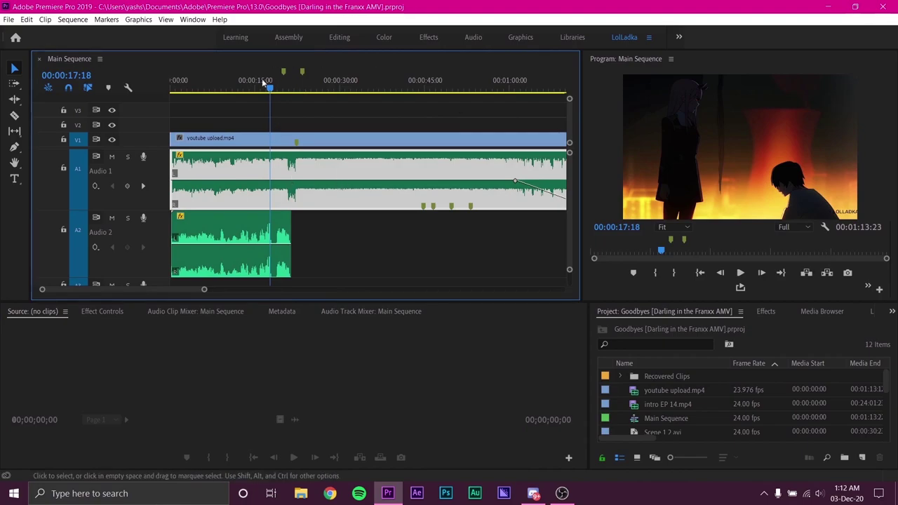
left_click_drag(263, 82, 234, 83)
key("space")
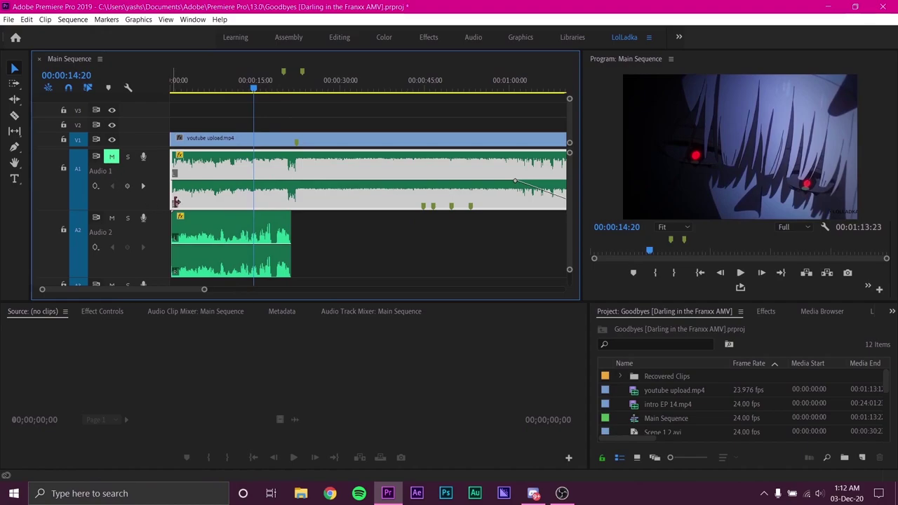
key("space")
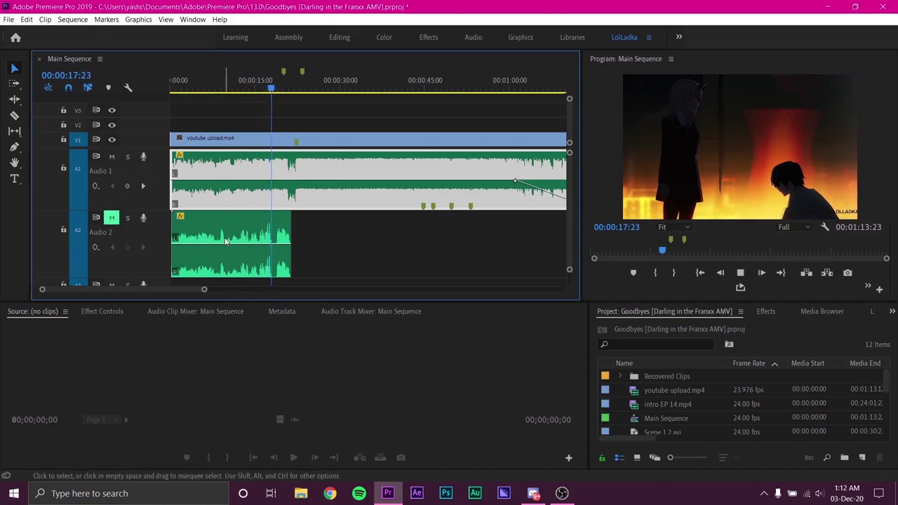
key("space")
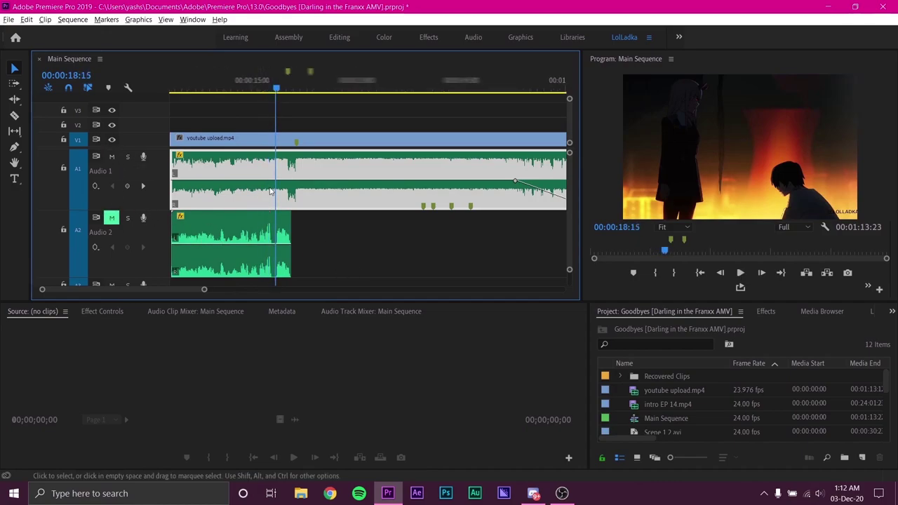
Step: Add volume Level keyframes to the A1 music at 00:00:20:06 and 00:00:23:11, setting the first to -18.2 dB
scroll(270, 191, "up", 3)
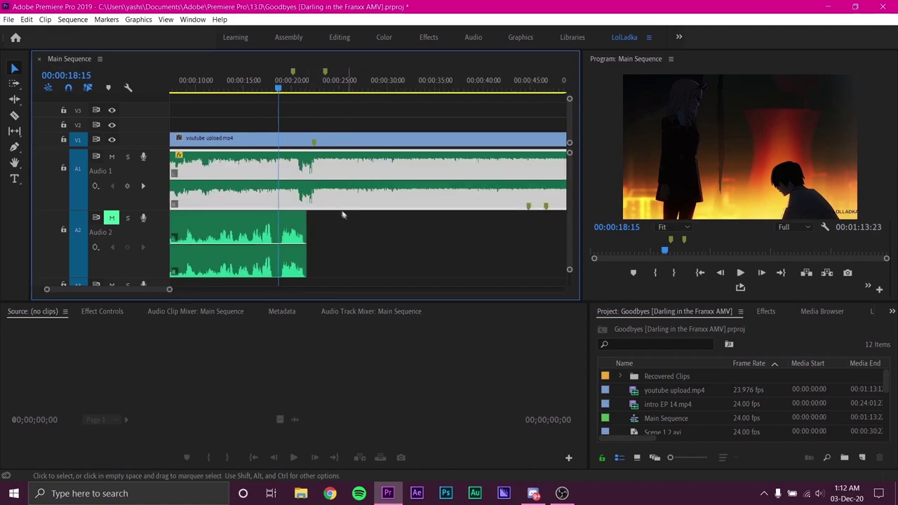
left_click_drag(292, 85, 296, 85)
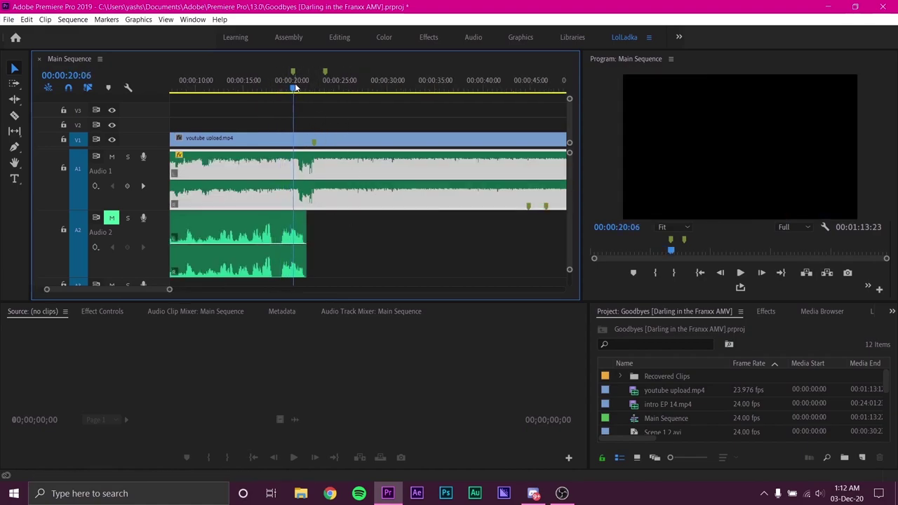
left_click(101, 311)
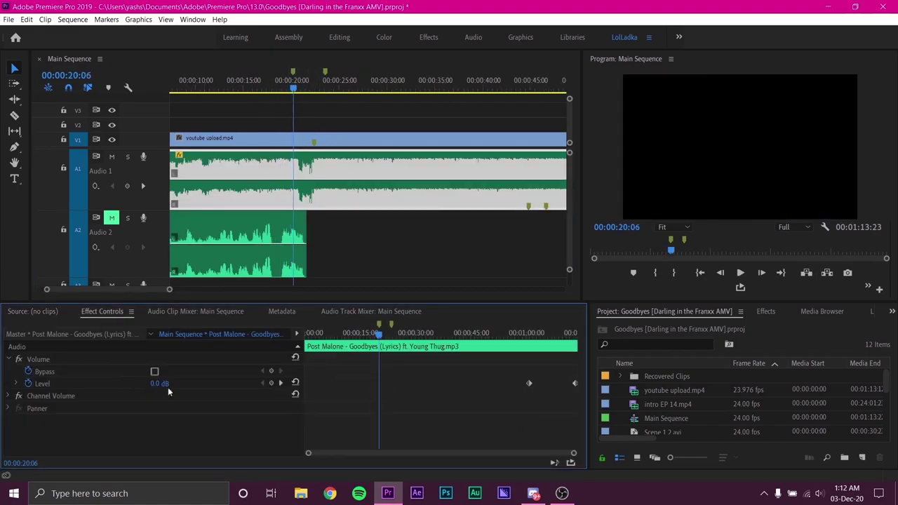
left_click(272, 383)
left_click(324, 84)
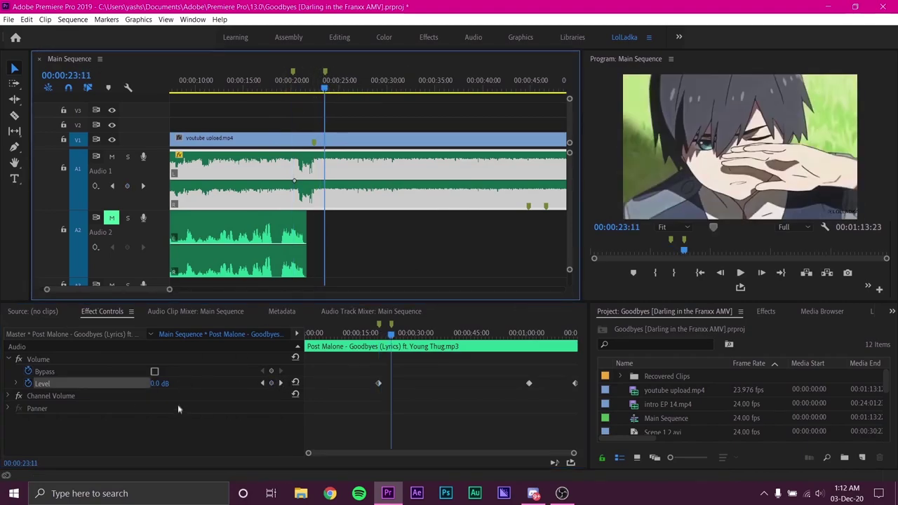
left_click(271, 383)
left_click(262, 383)
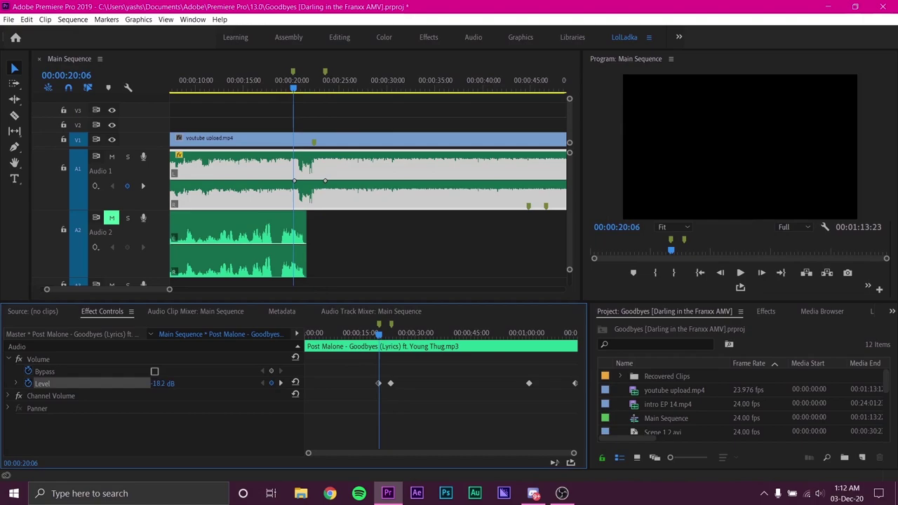
Step: Play back the lowered music on A1 from shortly before 00:00:16:10
left_click(250, 85)
key("space")
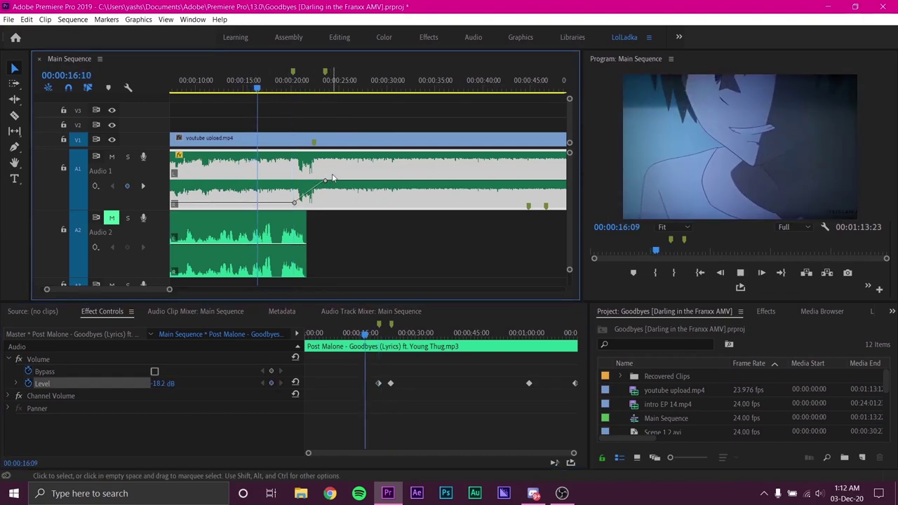
key("space")
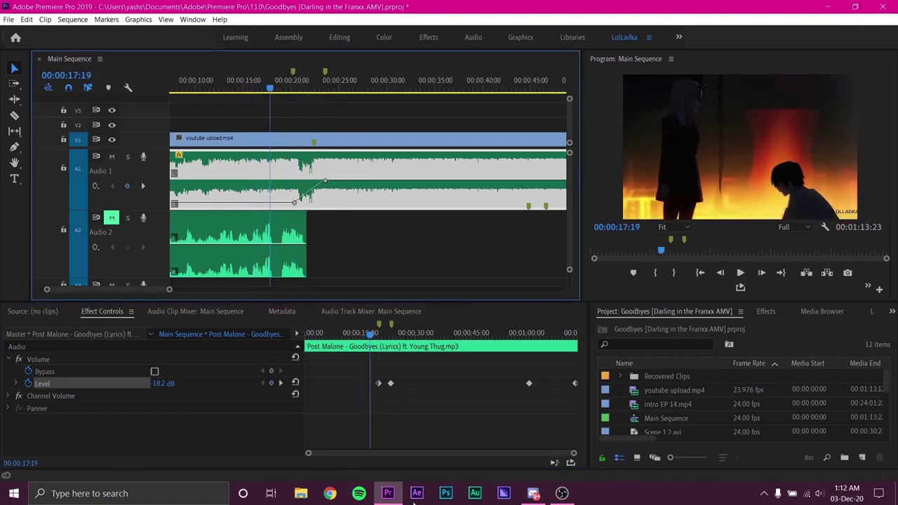
Step: Find the Lowpass audio effect and apply it to the music clip on A1
left_click(765, 312)
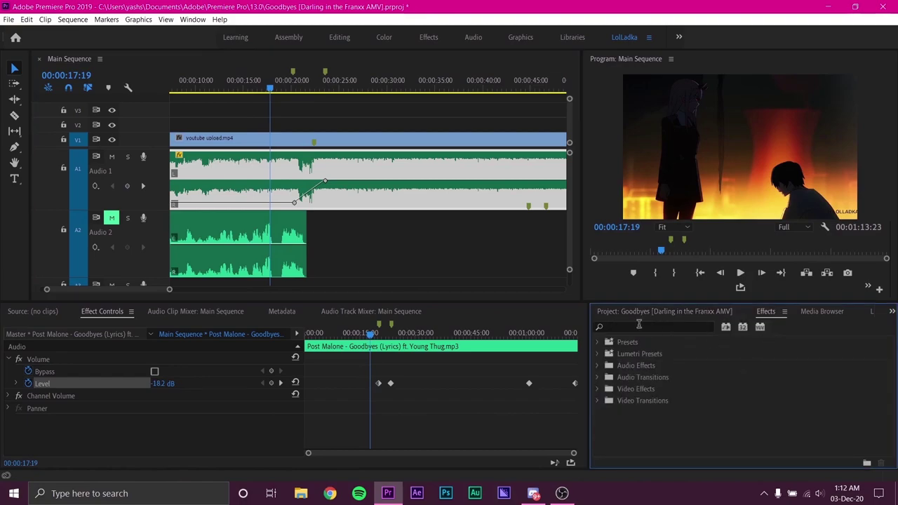
left_click(638, 326)
type("lowpass")
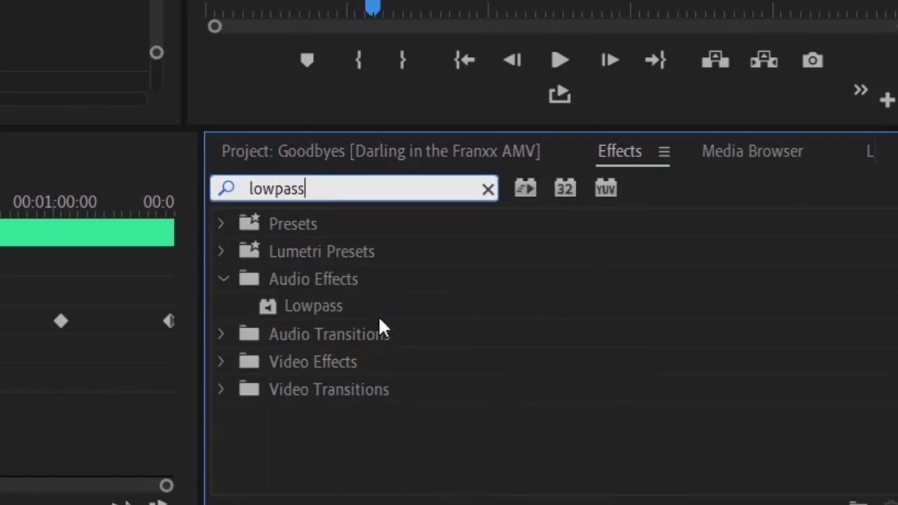
left_click(326, 306)
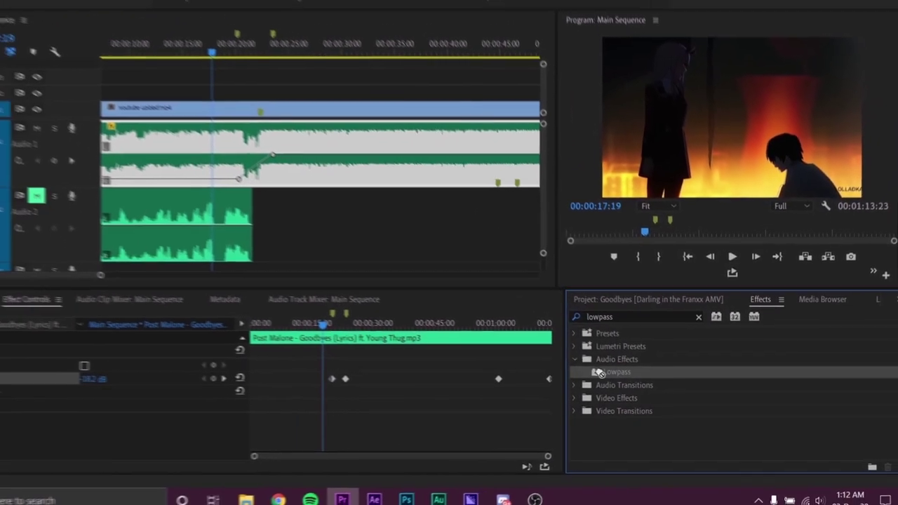
left_click_drag(599, 373, 217, 153)
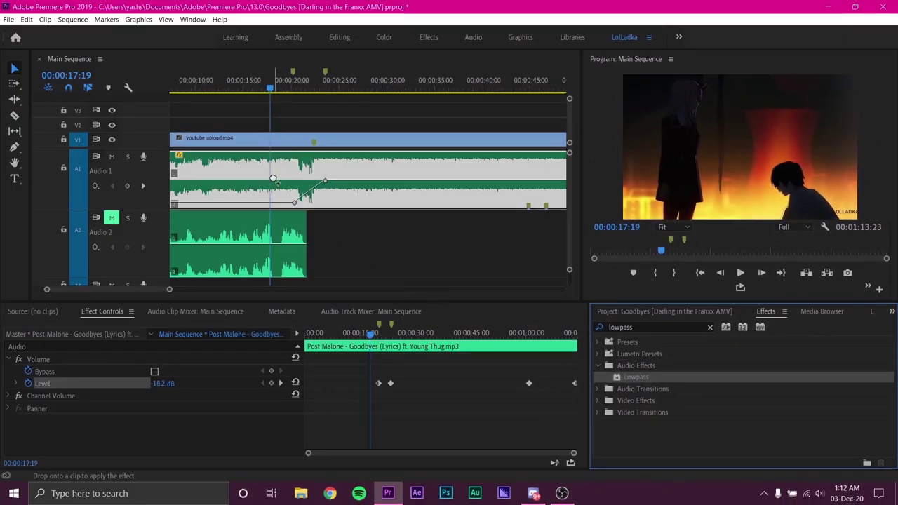
left_click_drag(279, 195, 299, 186)
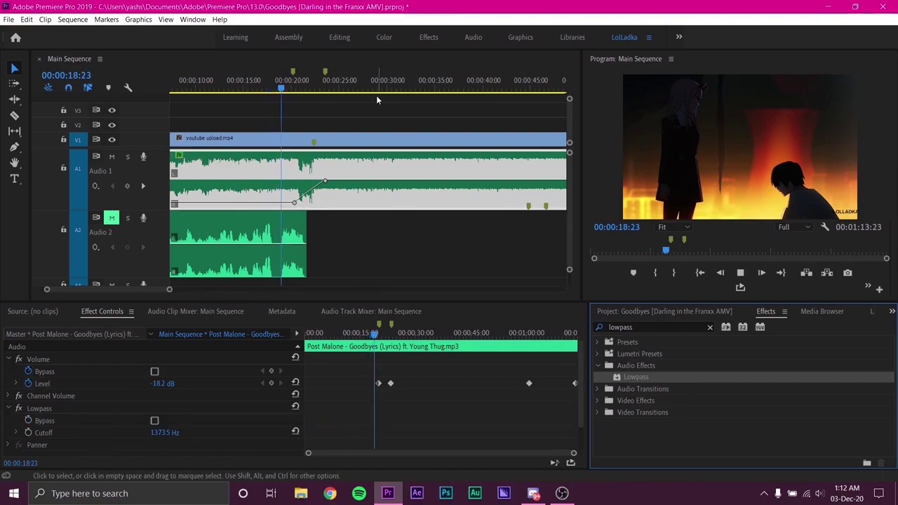
Step: Play the lowpassed music from about 00:00:28:00 to 00:00:30:18, past the volume ramp
left_click(368, 79)
key("space")
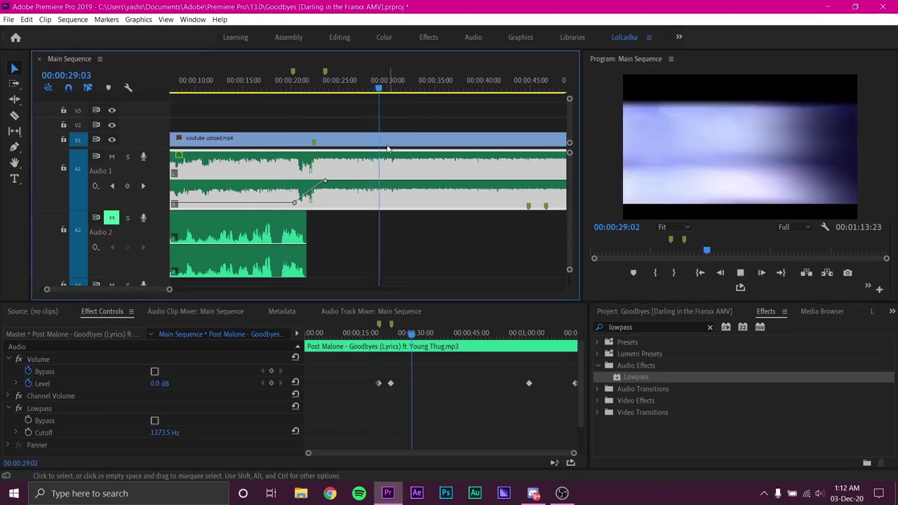
key("space")
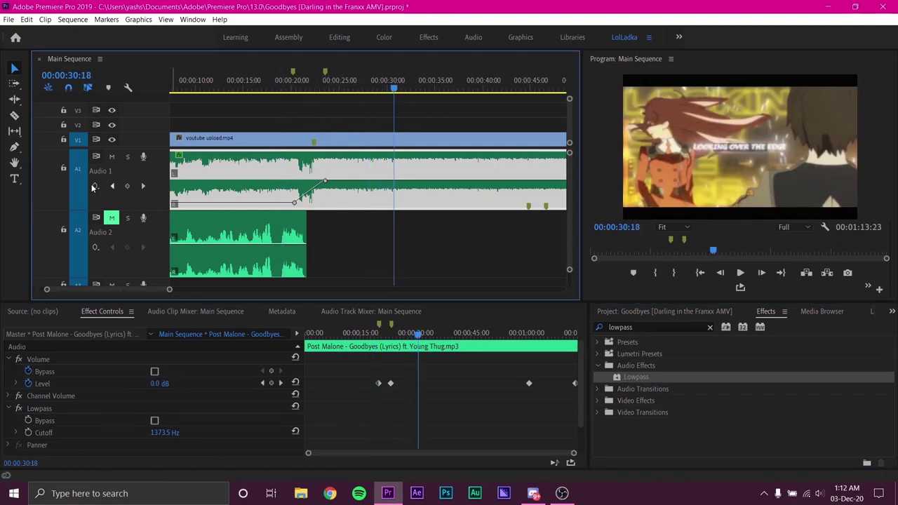
Step: Enable keyframing on the Lowpass cutoff with a first keyframe at the 00:00:23:11 marker
left_click_drag(348, 83, 325, 86)
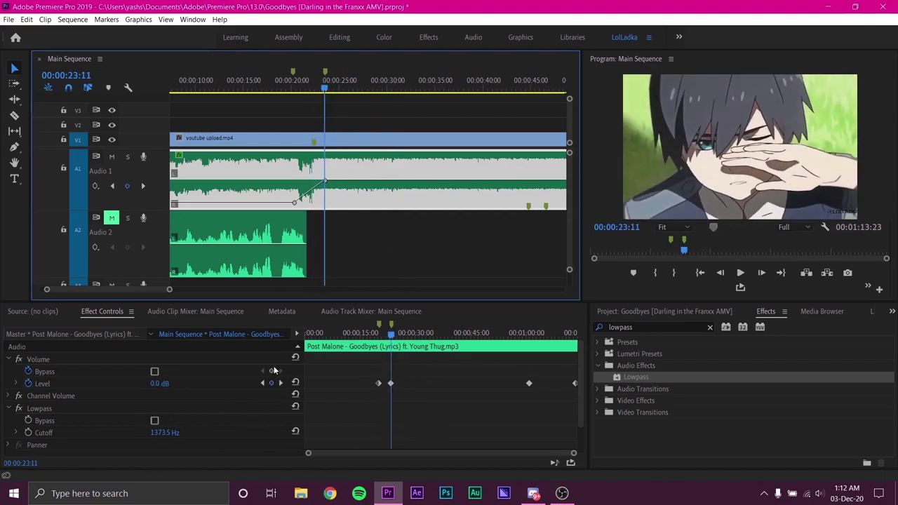
scroll(254, 429, "down", 1)
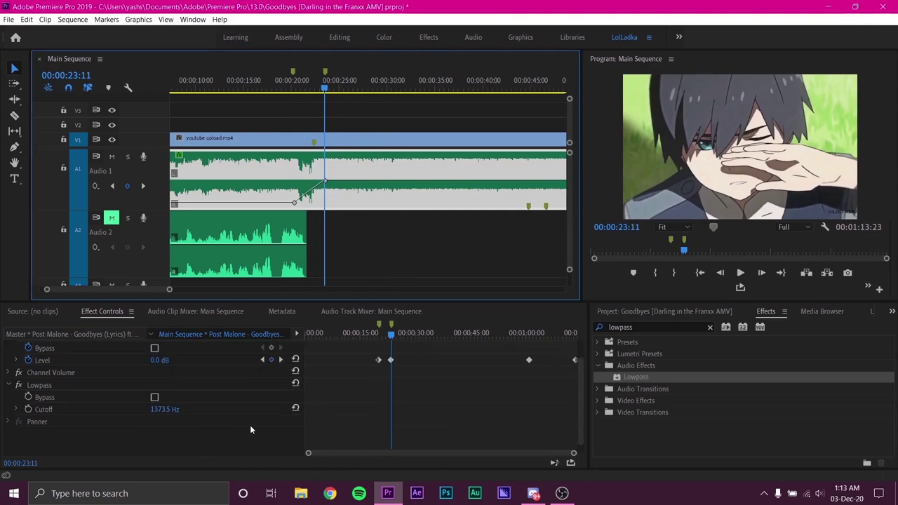
left_click(29, 409)
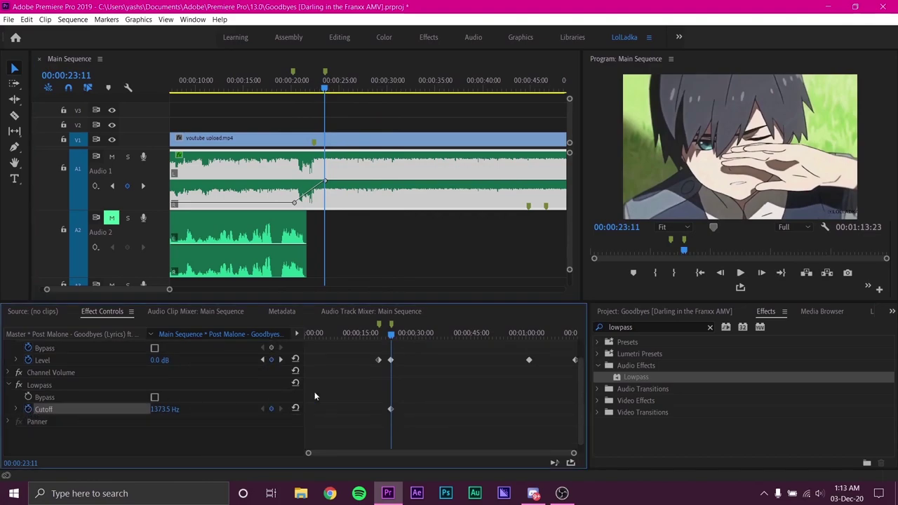
Step: Add a Lowpass cutoff keyframe at 00:00:20:06 on the A1 music, and raise the cutoff at 00:00:23:11 to 21838.7 Hz
left_click(263, 360)
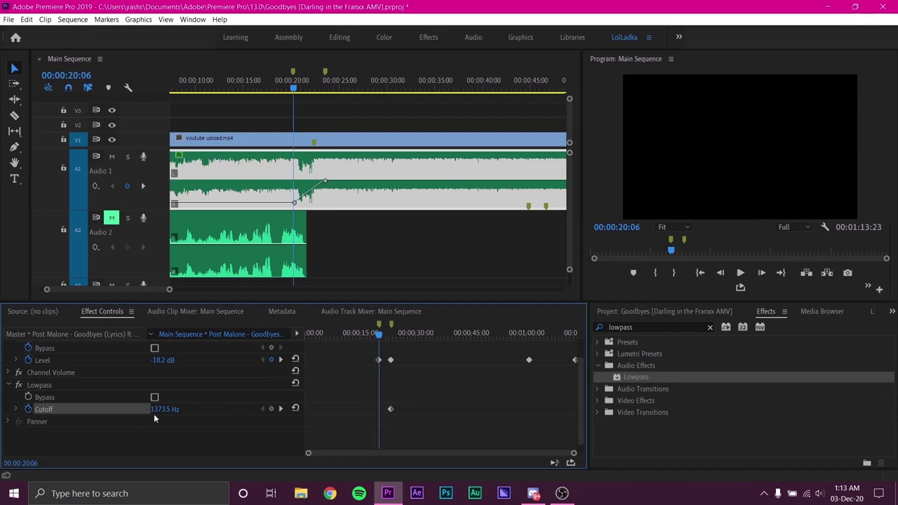
left_click(273, 409)
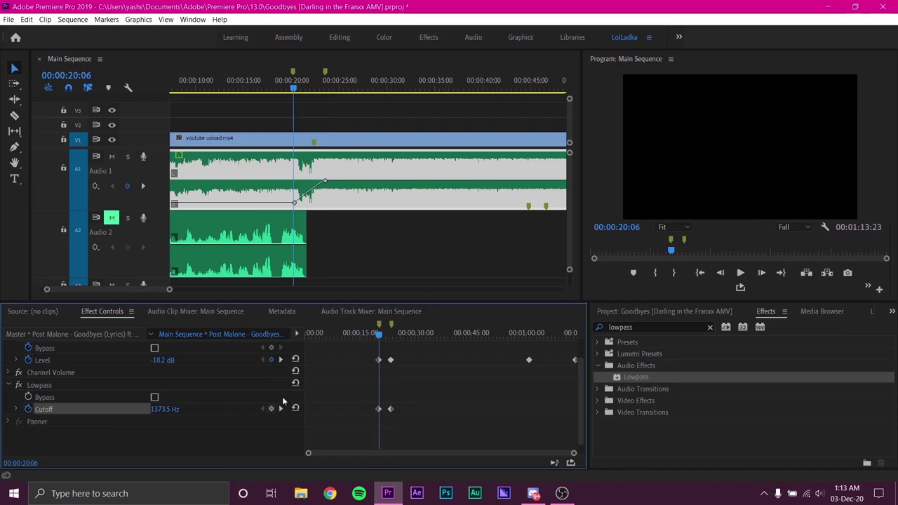
left_click(280, 359)
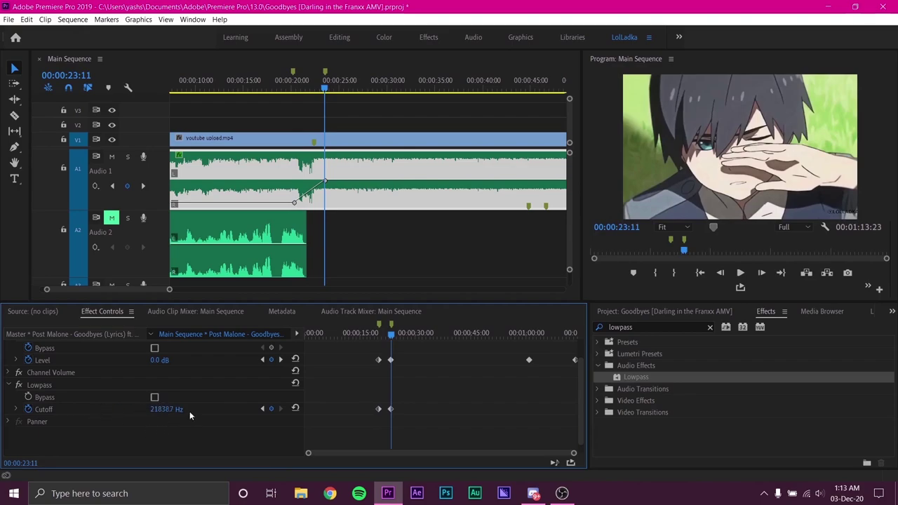
Step: Play the Lowpass sweep from shortly before the 00:00:20:06 keyframe to 00:00:25:19, and briefly play the muffled music from 00:00:10:10
left_click(370, 332)
key("space")
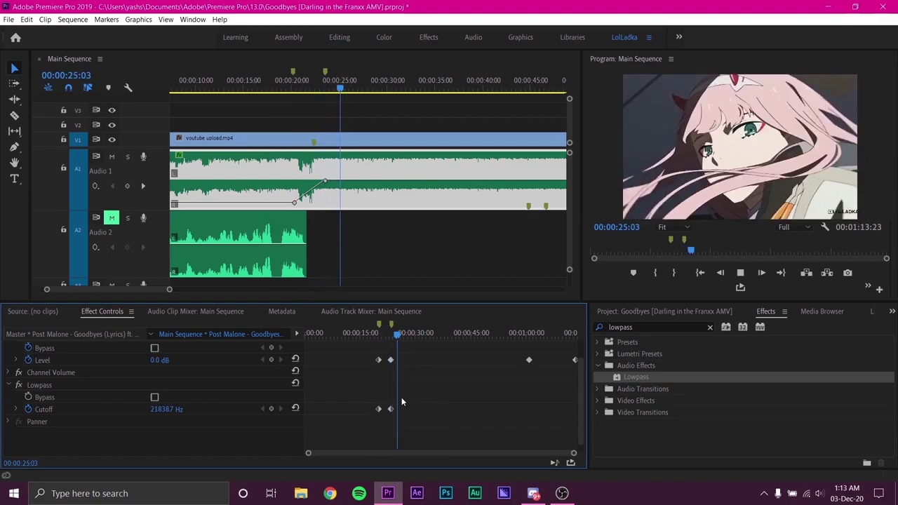
key("space")
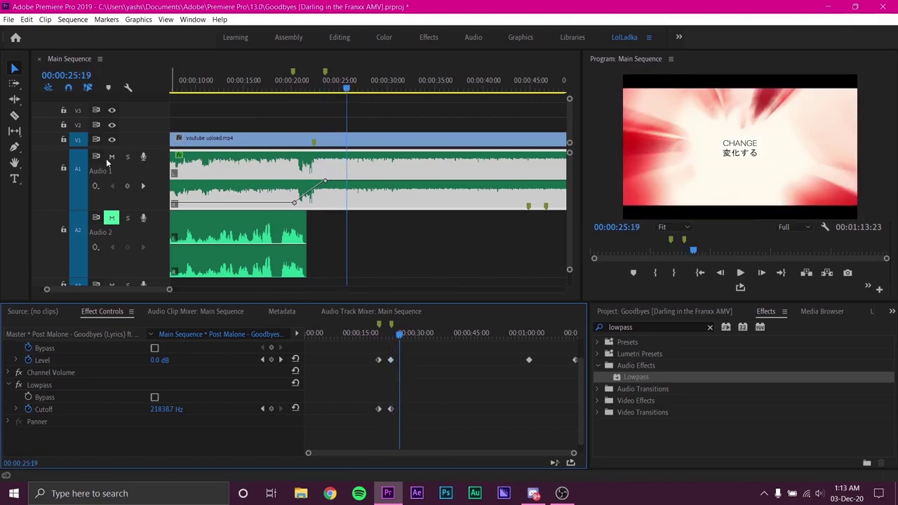
left_click(200, 89)
key("space")
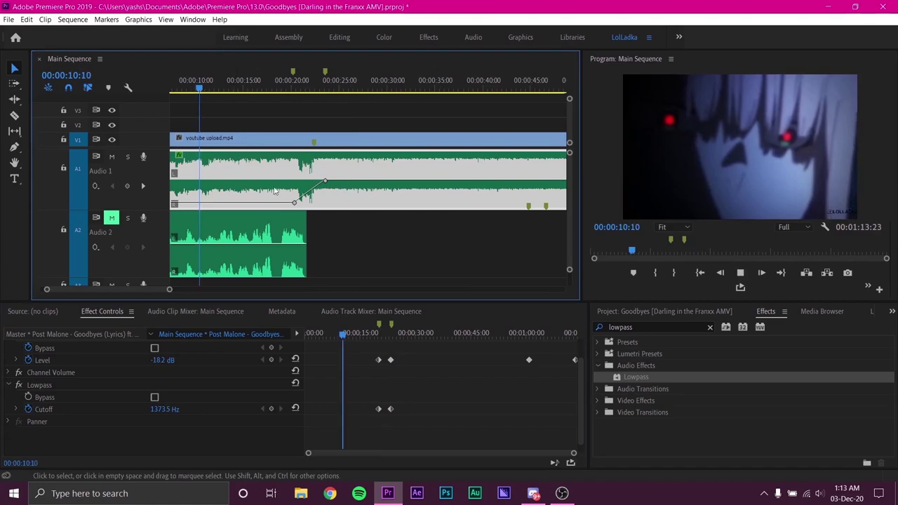
key("space")
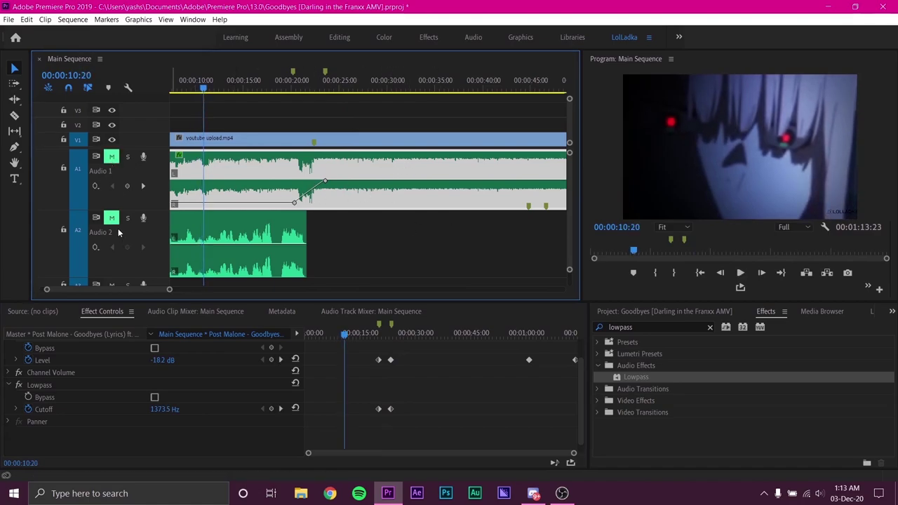
Step: Mute track A1, unmute A2, and play the A2 audio alone up to 00:00:18:05, selecting its clip
scroll(390, 183, "down", 1)
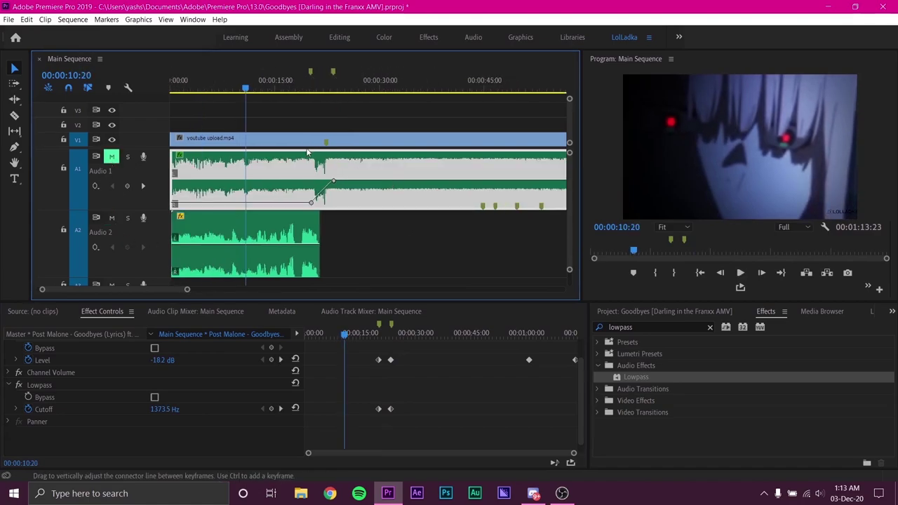
scroll(309, 152, "up", 2)
scroll(322, 176, "up", 2)
key("space")
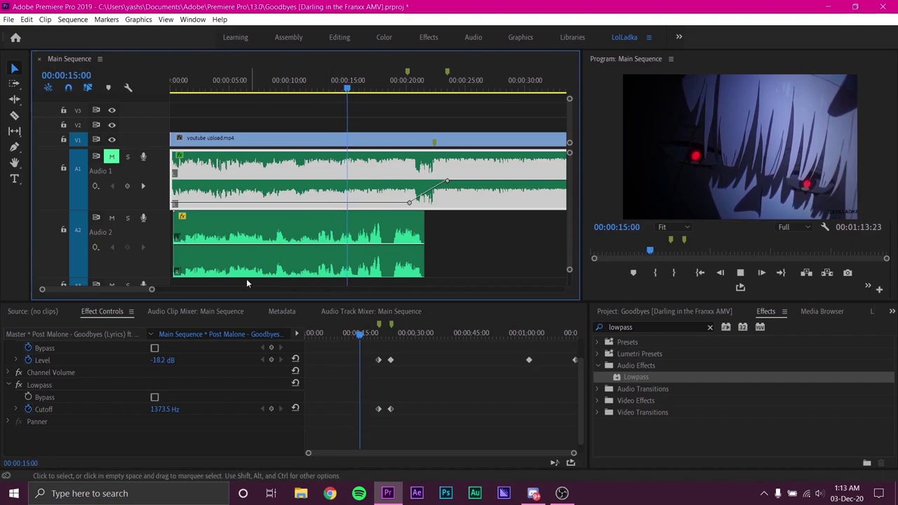
left_click(56, 312)
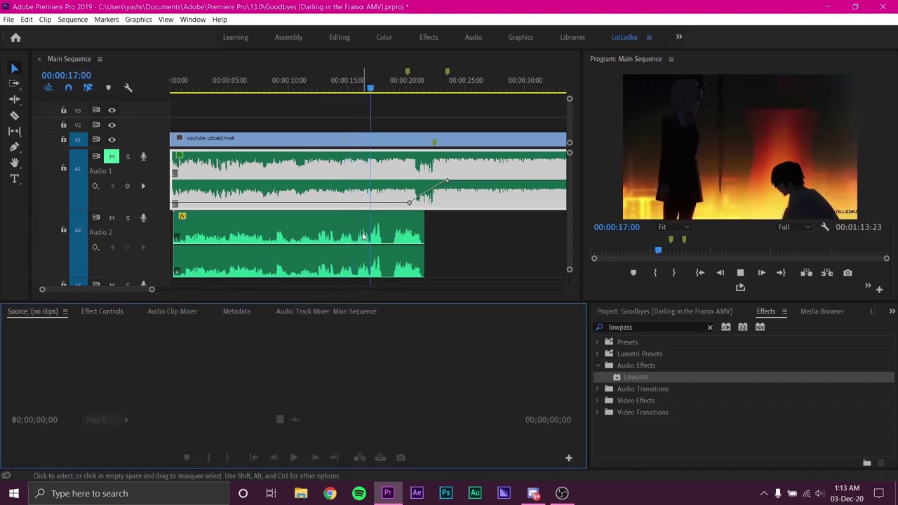
left_click(339, 260)
key("space")
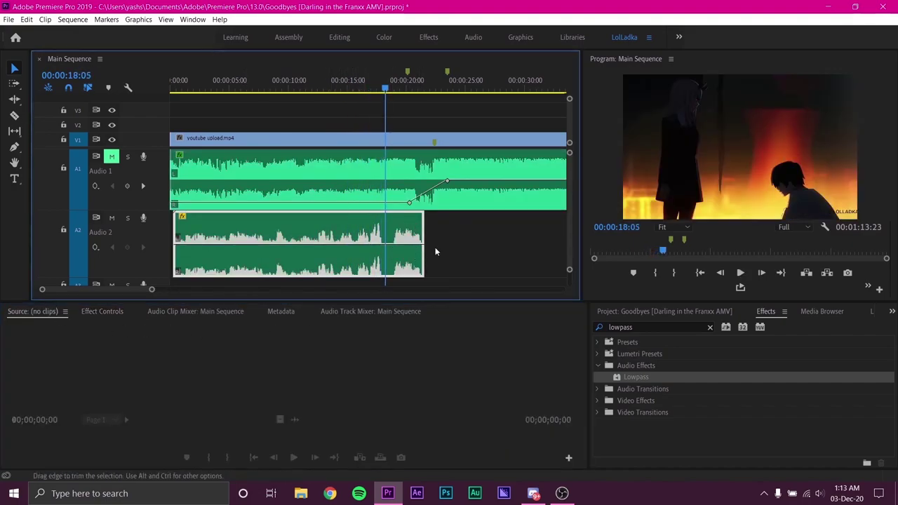
Step: Move the playhead to 00:00:16:15, select the clip on A2, and open the Audio Track Mixer for Main Sequence
left_click(366, 84)
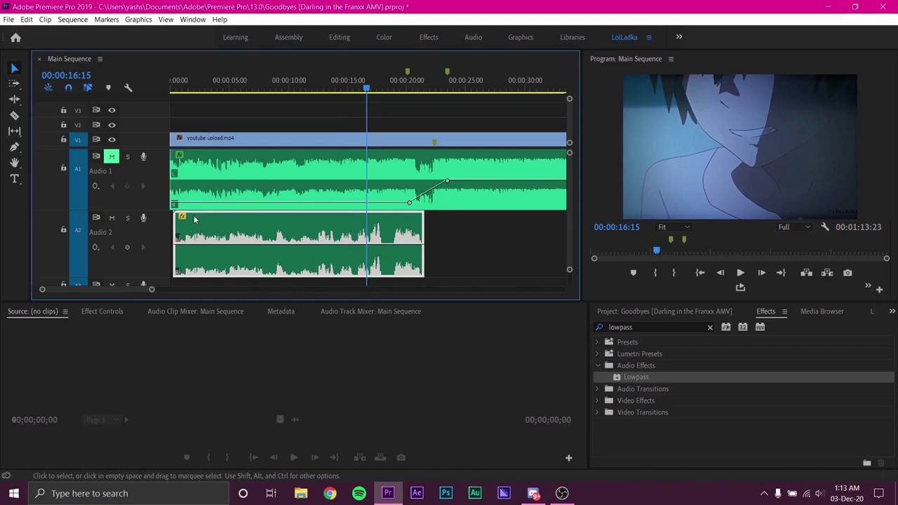
left_click(505, 253)
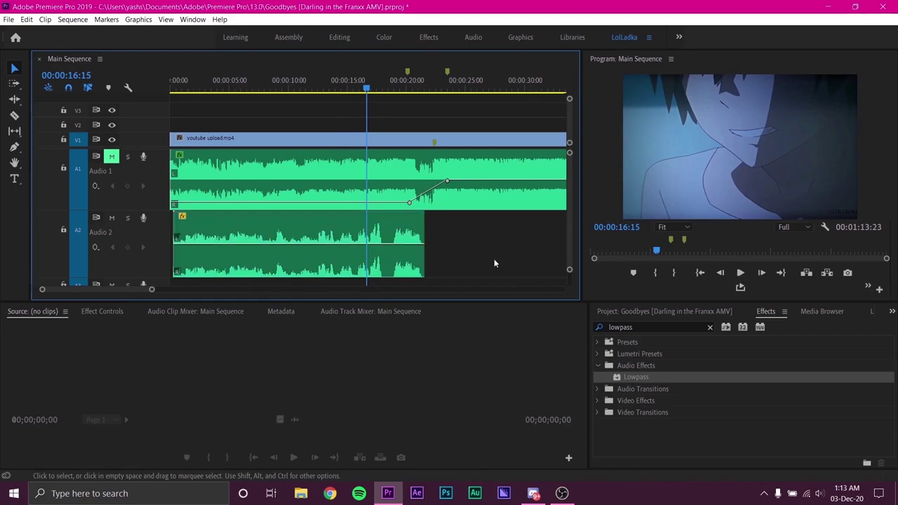
left_click(324, 233)
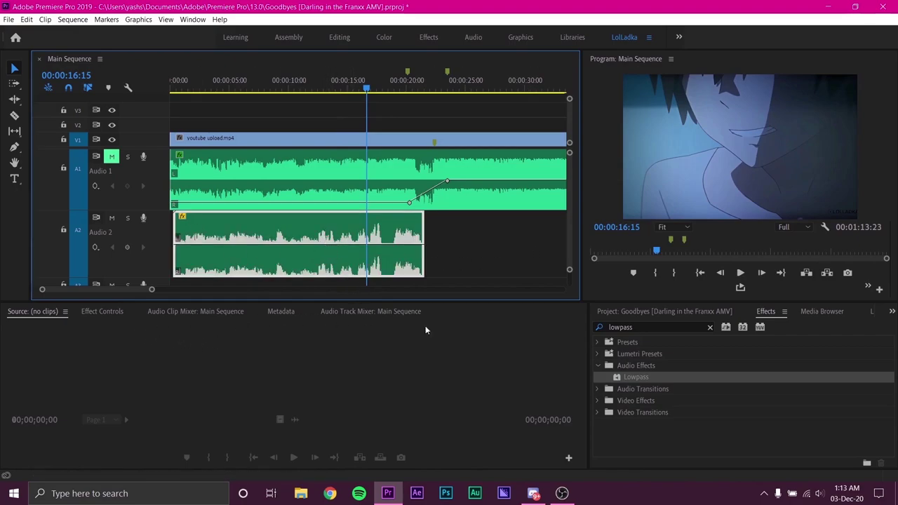
scroll(362, 249, "down", 3)
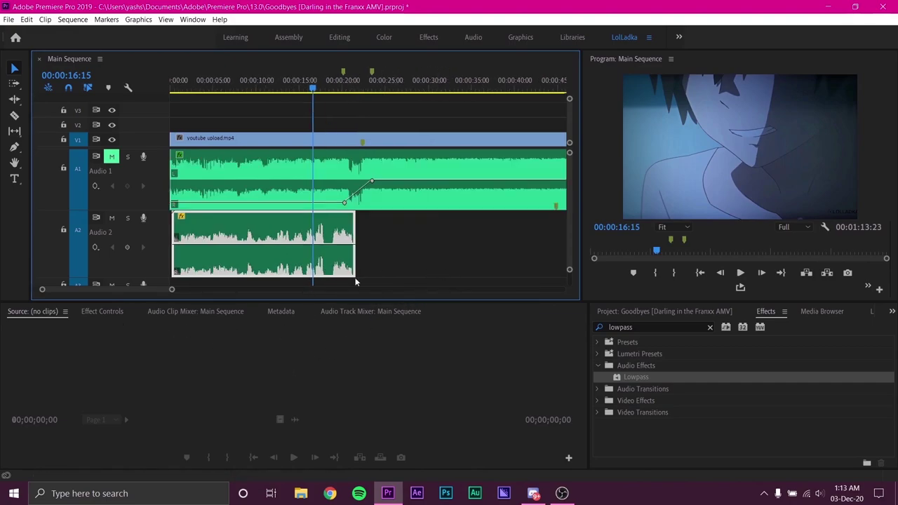
left_click(357, 311)
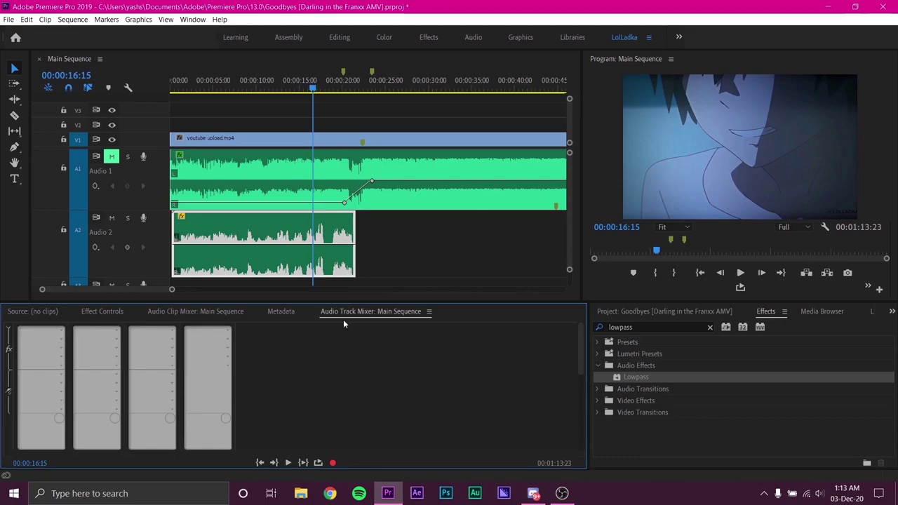
left_click(32, 311)
left_click(192, 19)
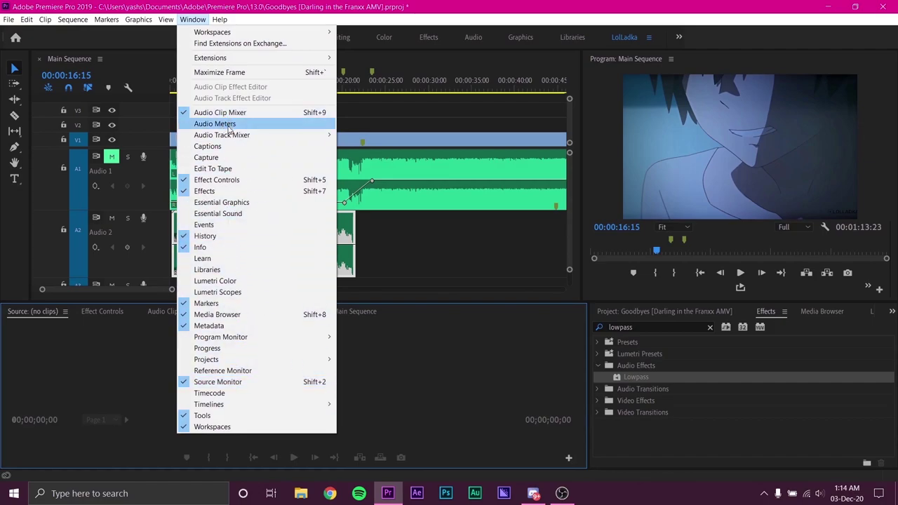
mouse_move(256, 138)
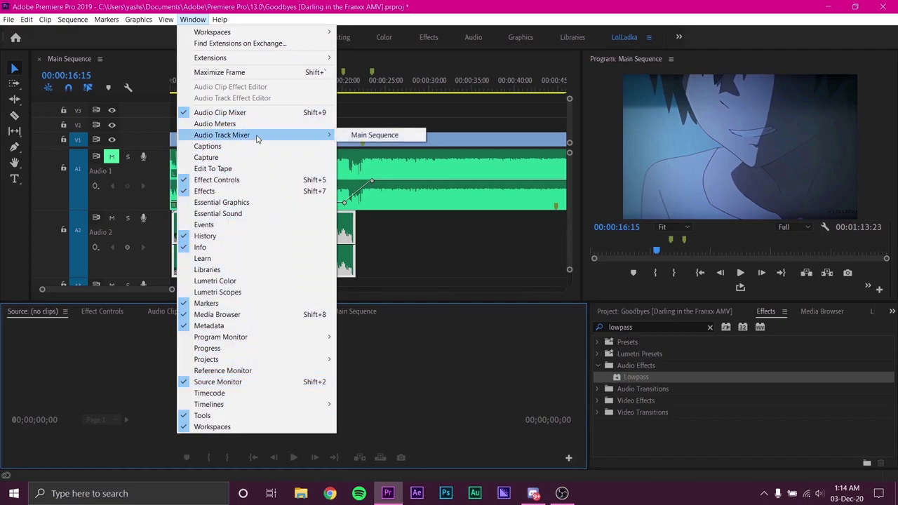
left_click(404, 140)
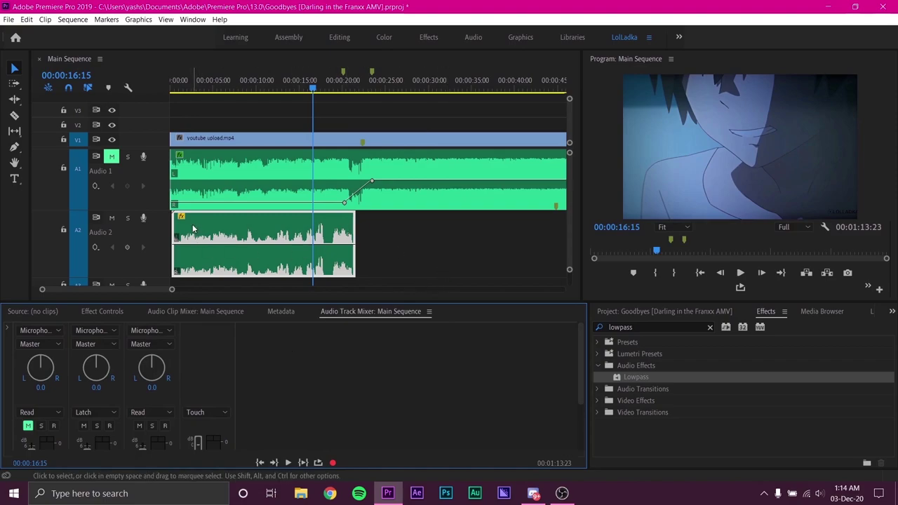
Step: Show the effect slots in the Audio Track Mixer and add Studio Reverb to the Audio 2 track
left_click(375, 249)
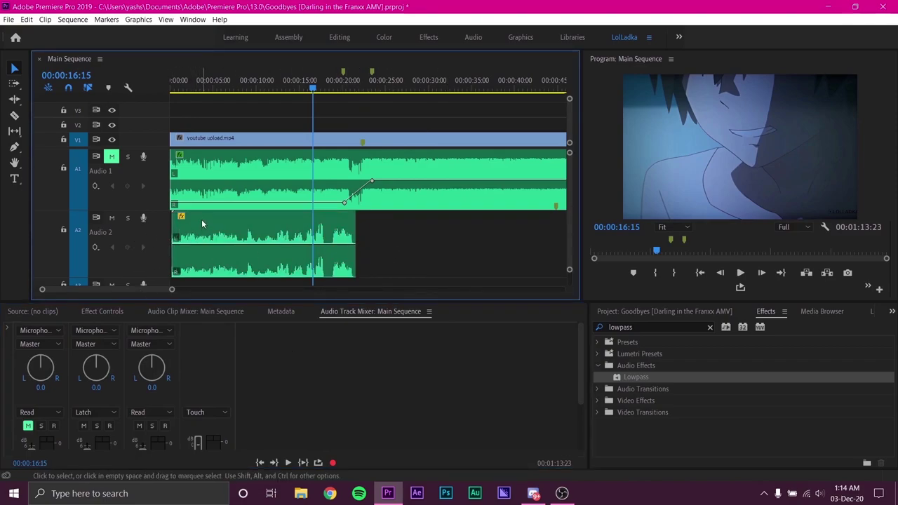
left_click(253, 231)
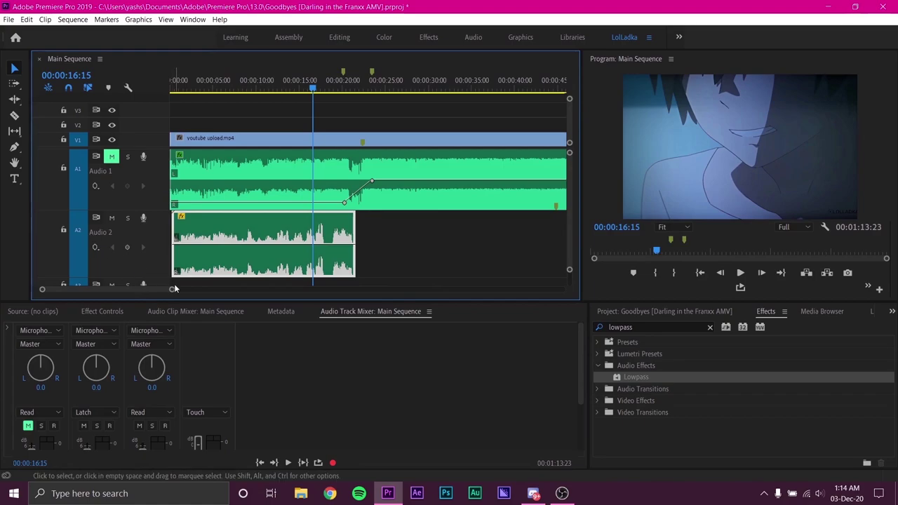
left_click(7, 328)
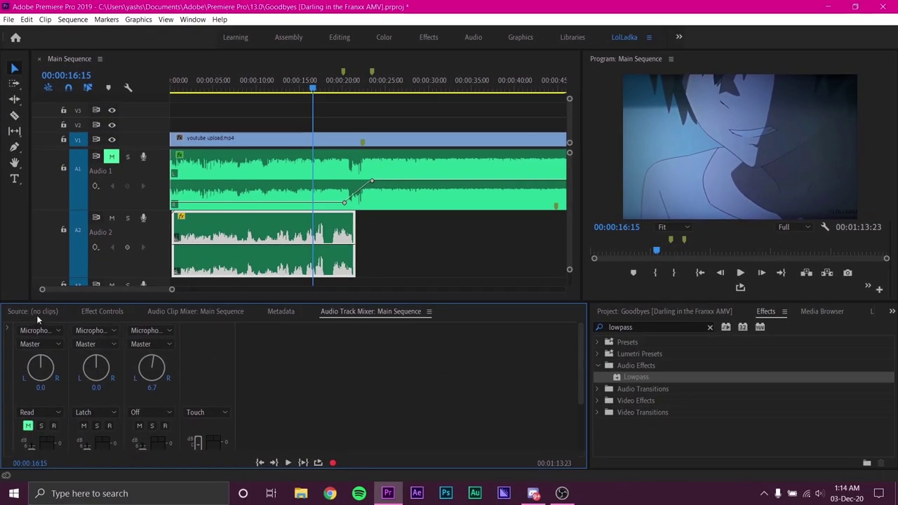
left_click(9, 328)
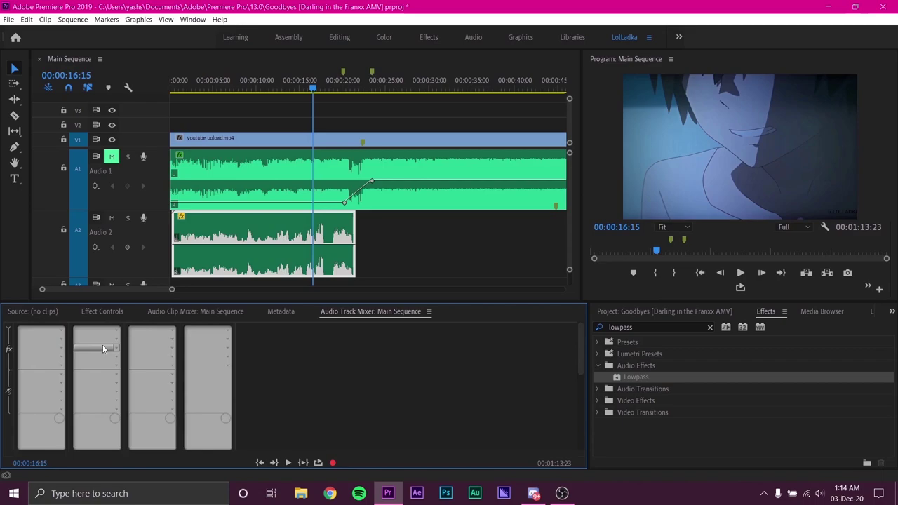
left_click(112, 330)
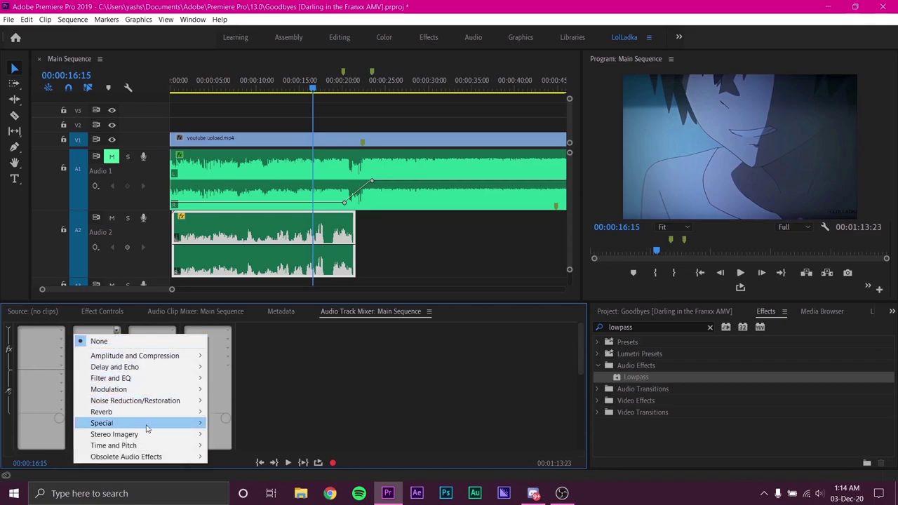
mouse_move(152, 412)
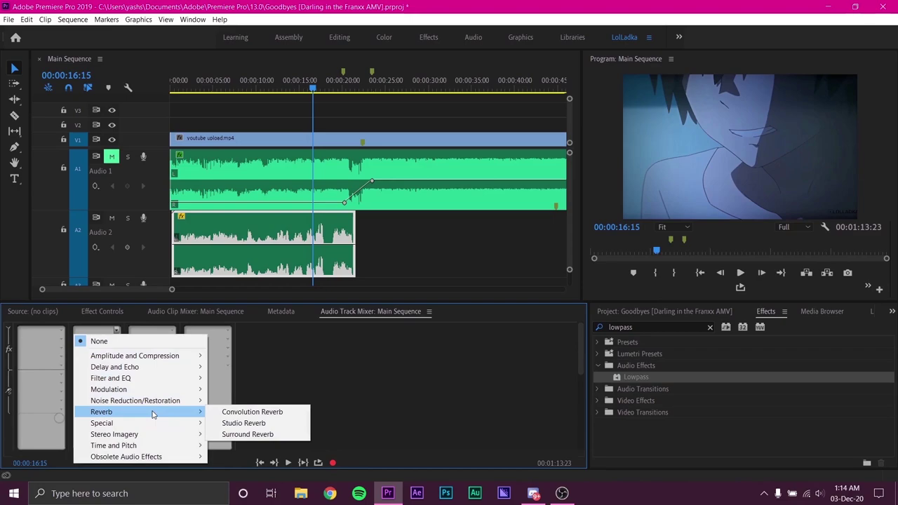
left_click(236, 423)
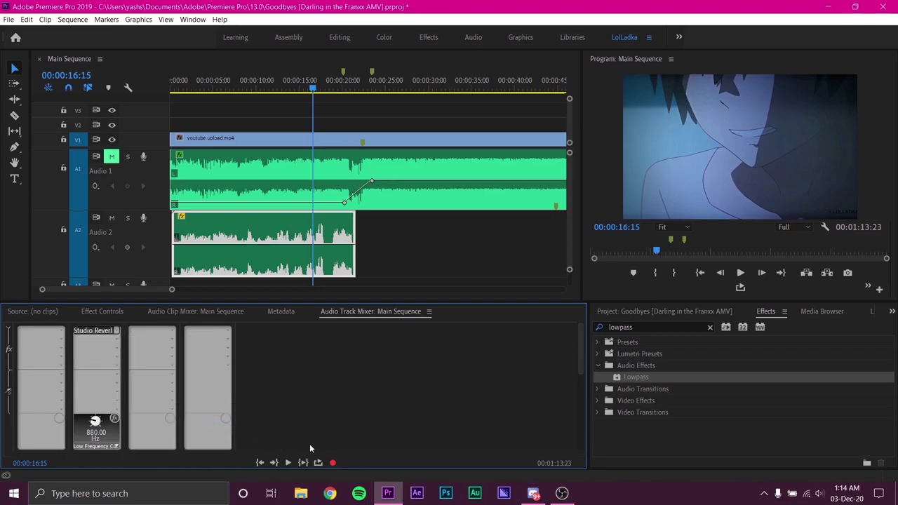
Step: Raise the Audio 2 Studio Reverb's Decay to just below the 8000 mark and its Damping to the maximum
double_click(96, 334)
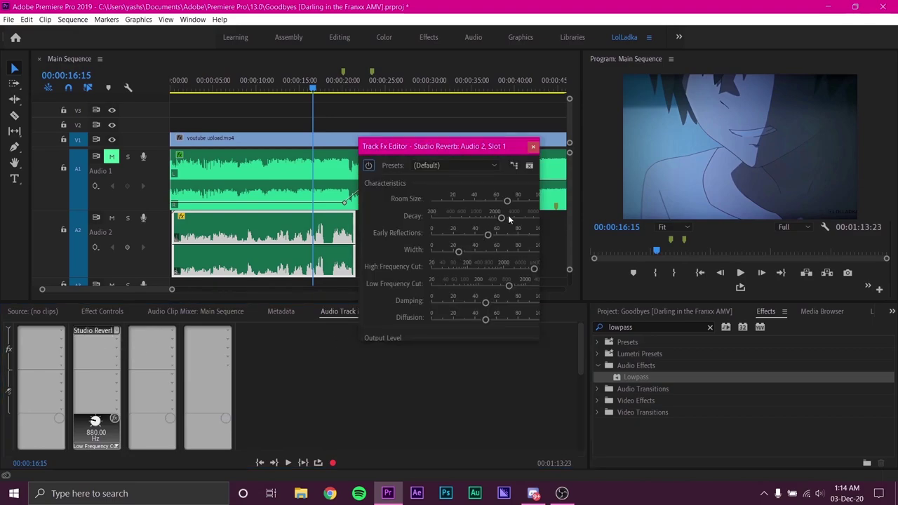
left_click_drag(502, 222, 527, 219)
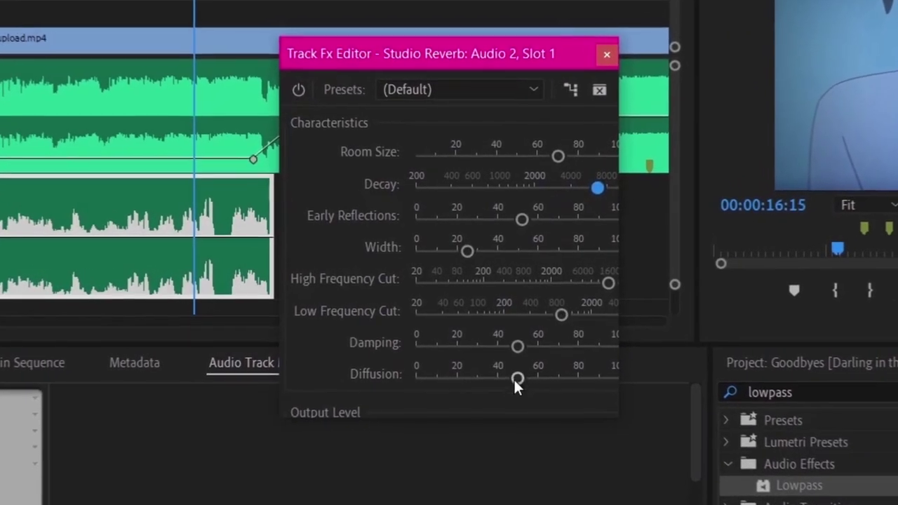
left_click_drag(521, 346, 636, 353)
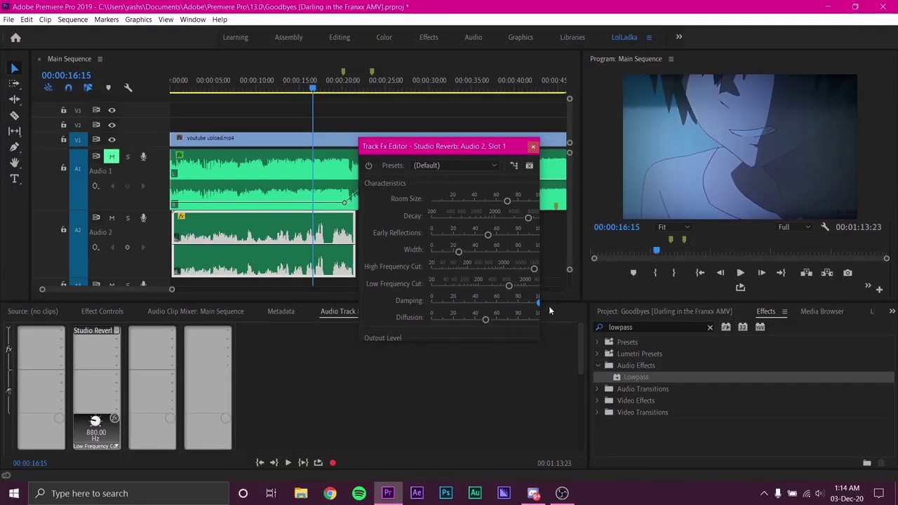
left_click(533, 146)
Step: Play the A2 audio with its reverb from 00:00:05:09
left_click(214, 87)
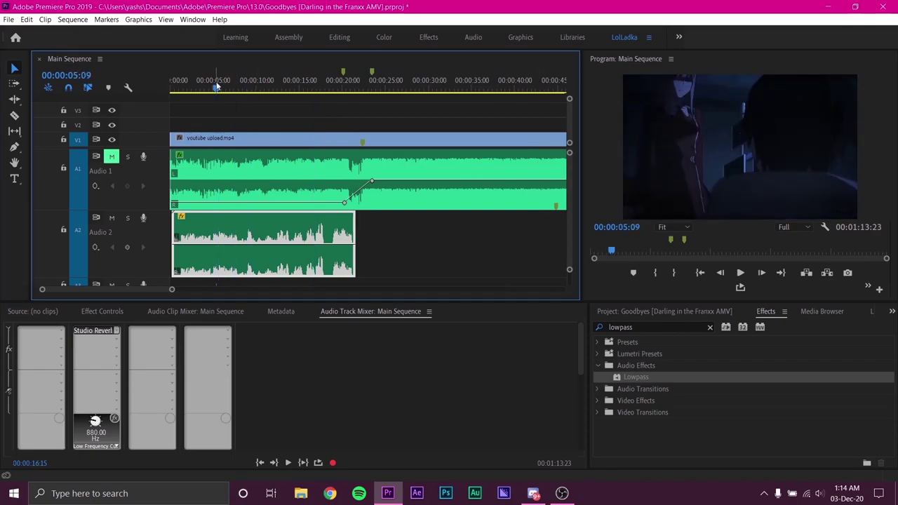
key("space")
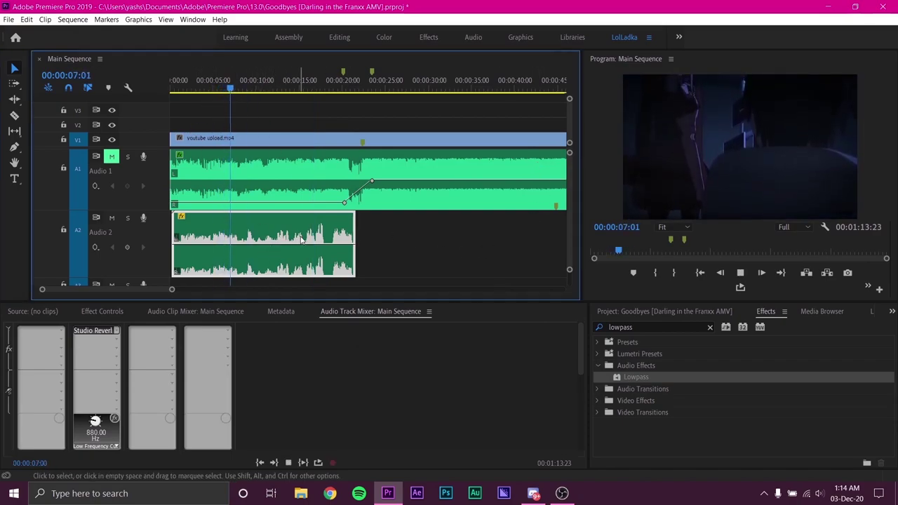
left_click(30, 311)
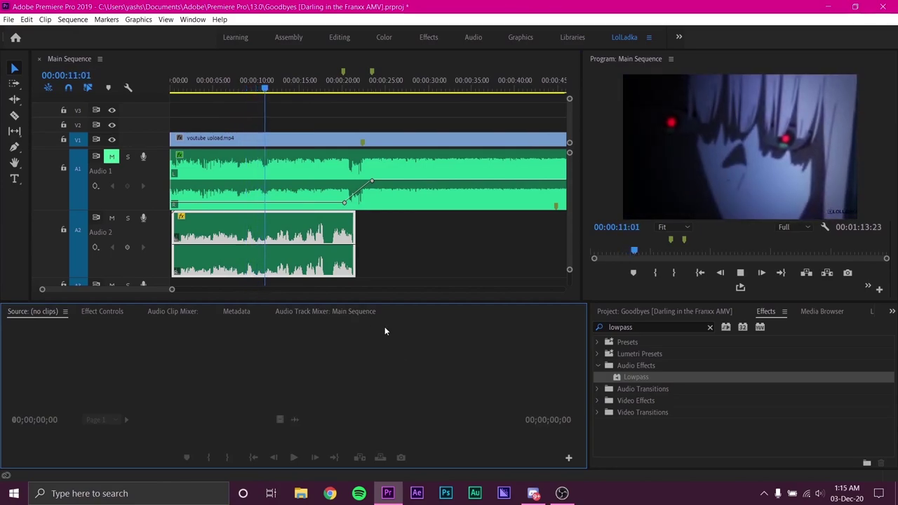
Step: Unmute track A1 to hear both tracks together past the volume ramp, and save the project
left_click(113, 157)
left_click(113, 156)
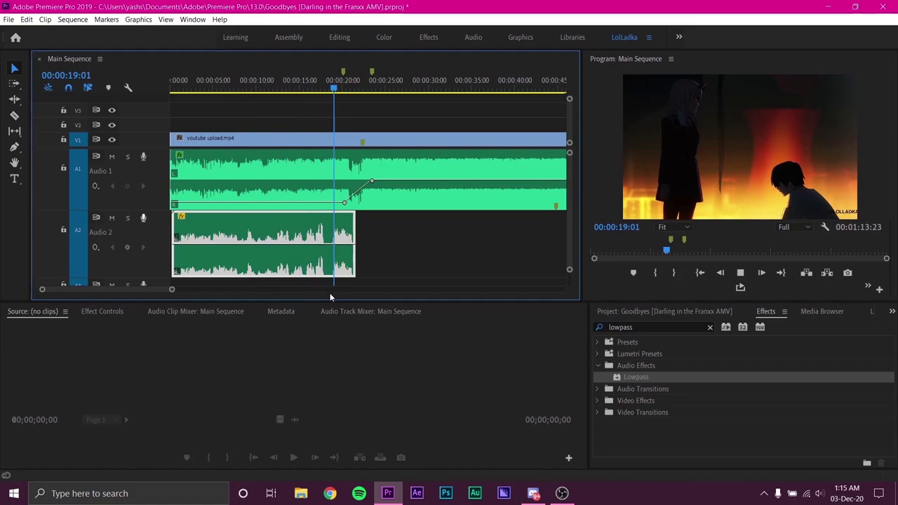
scroll(357, 219, "down", 1)
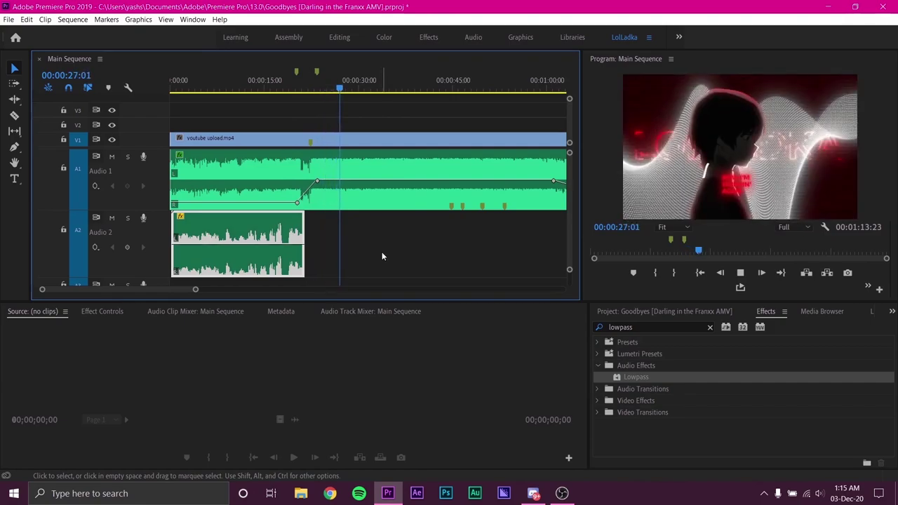
key("ctrl+s")
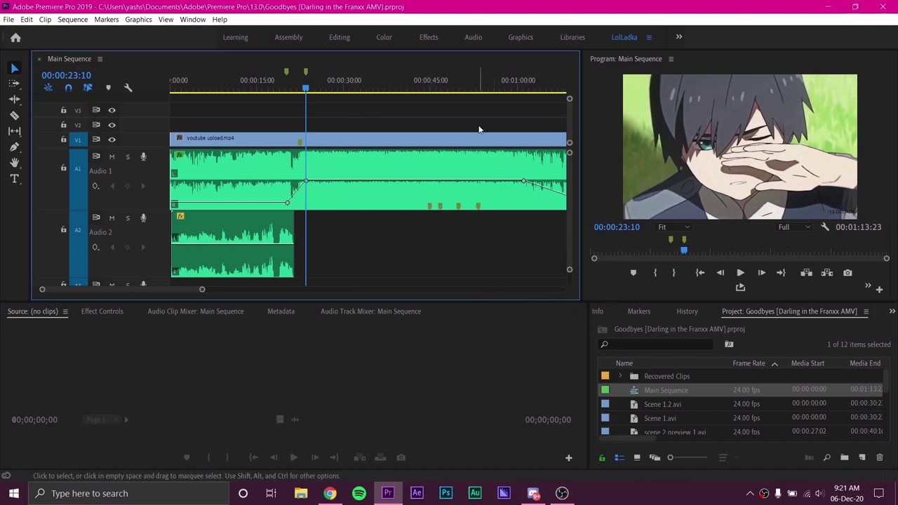
Step: Switch to the Audio workspace and tag the Goodbyes song clip on track A1 as Dialogue in Essential Sound
left_click(474, 39)
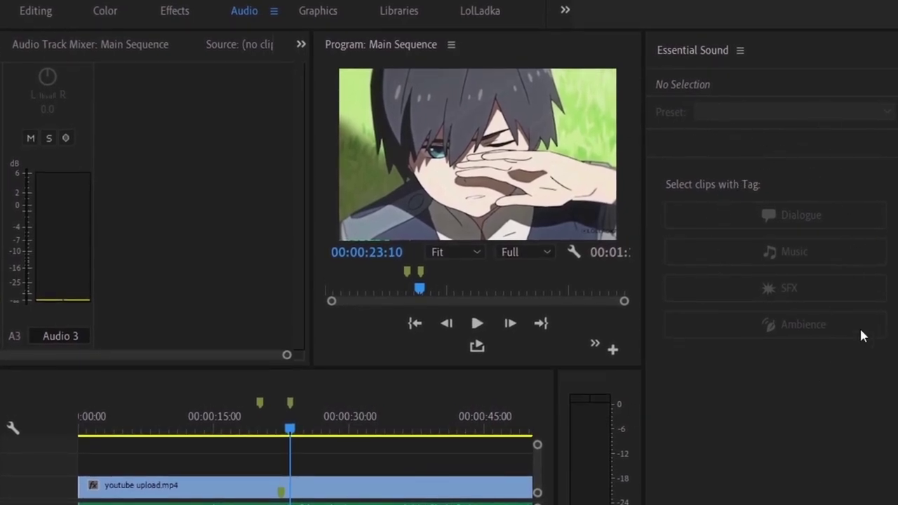
left_click(413, 503)
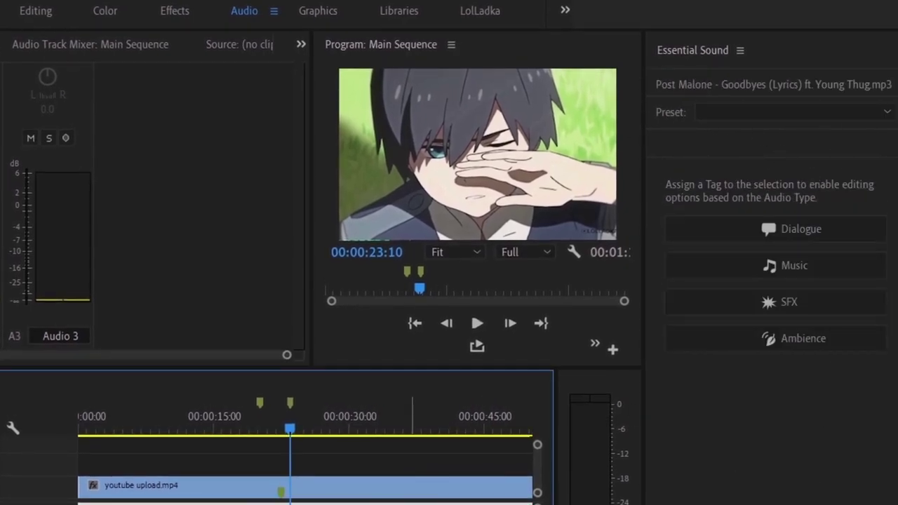
left_click(825, 226)
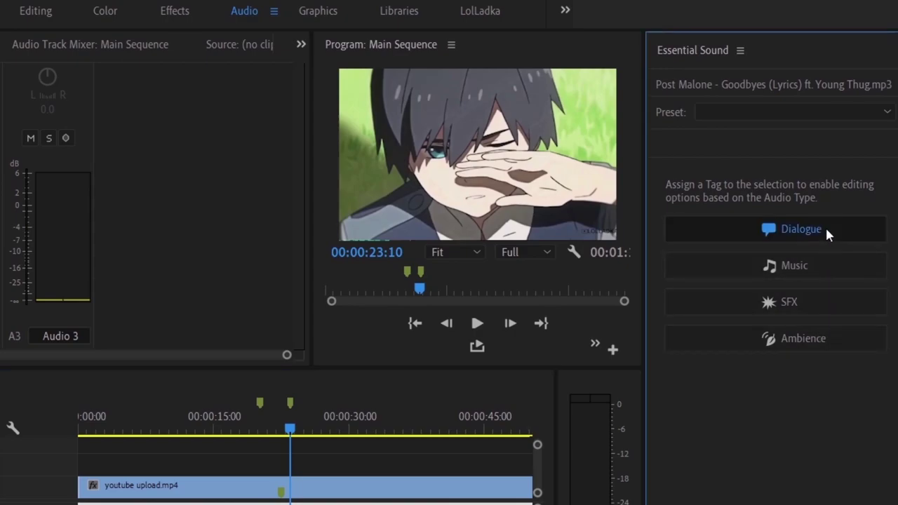
left_click(825, 228)
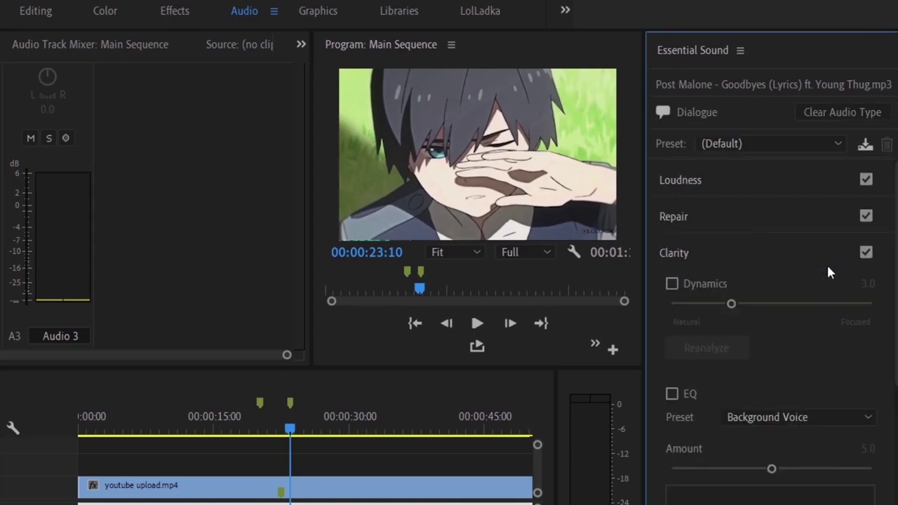
Step: Apply the From the Radio preset to the A1 song clip and play it from 00:00:23:10
left_click(765, 143)
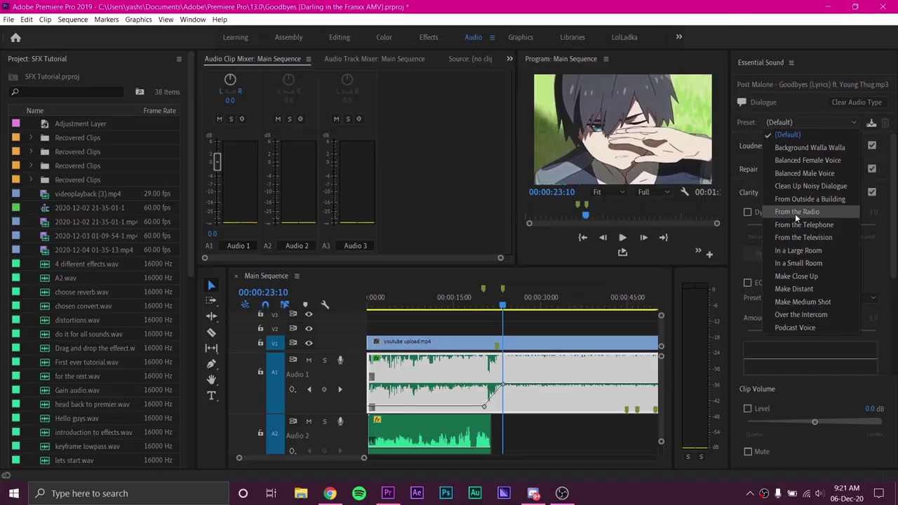
left_click(750, 278)
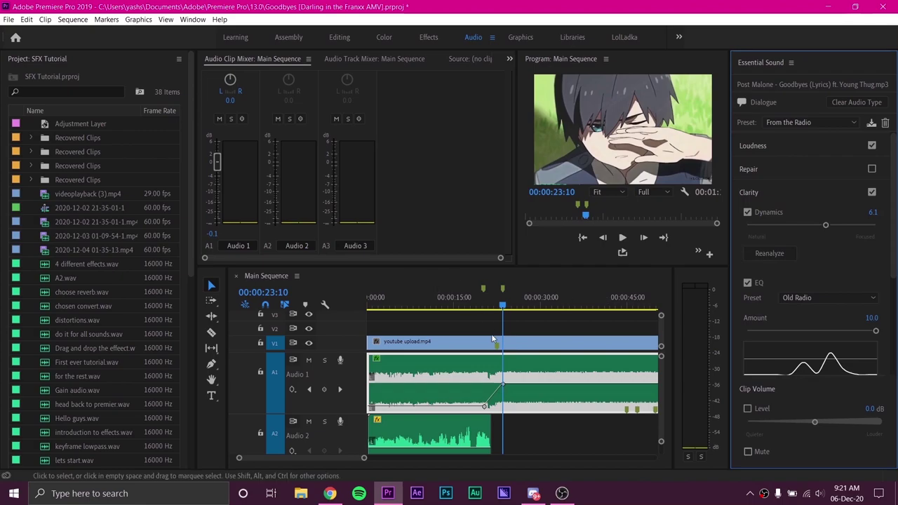
key("space")
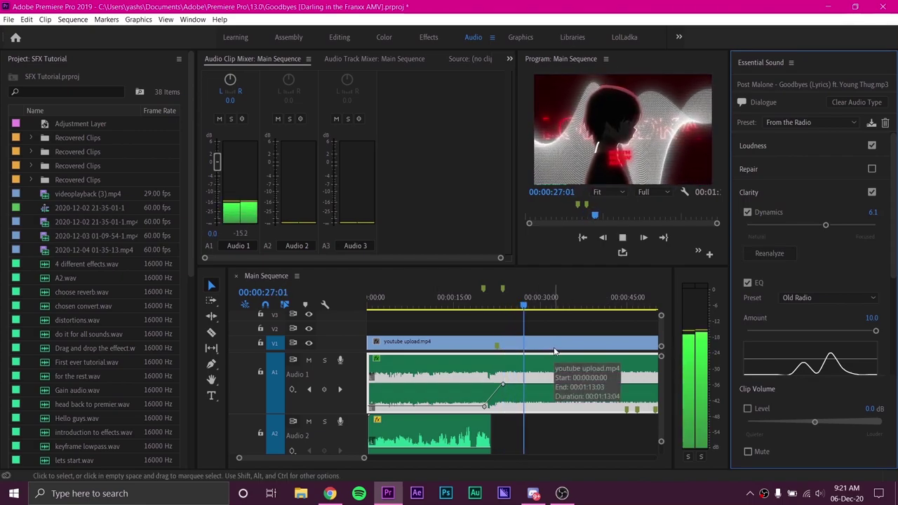
key("space")
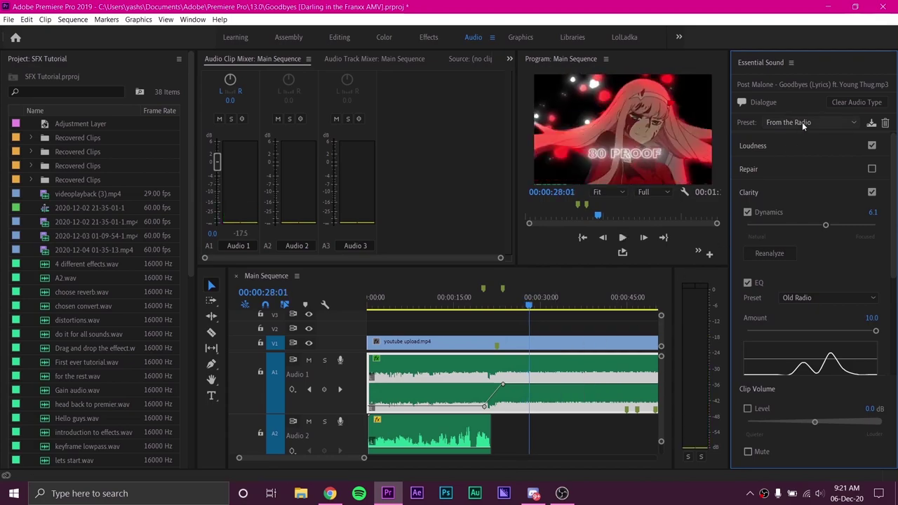
Step: Change the song clip's Dialogue preset to In a Small Room and play it from 00:00:28:01
left_click(802, 122)
left_click(807, 263)
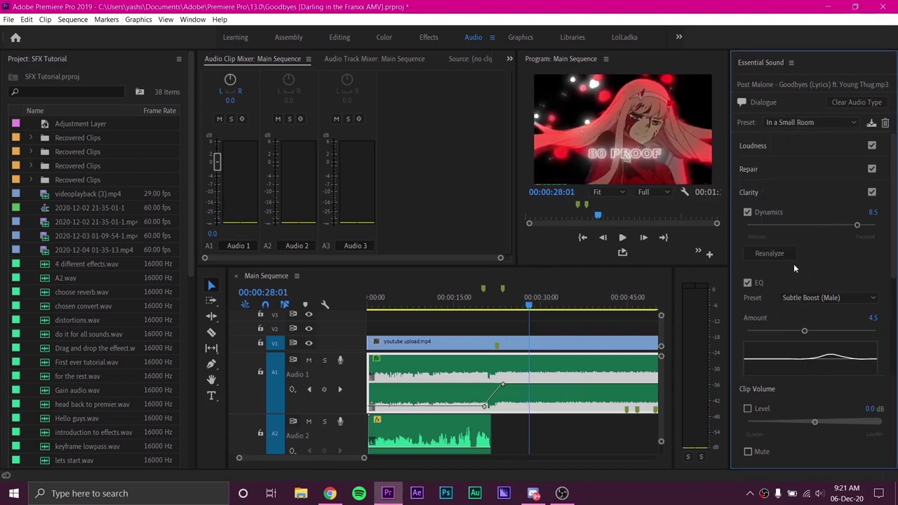
key("space")
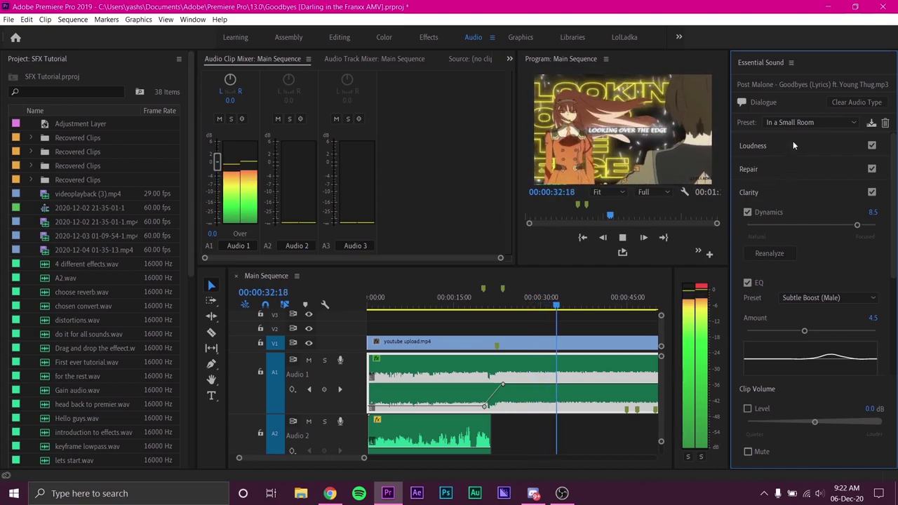
key("space")
Step: Change the song clip's Dialogue preset to Podcast Voice and play it from 00:00:33:06
left_click(803, 122)
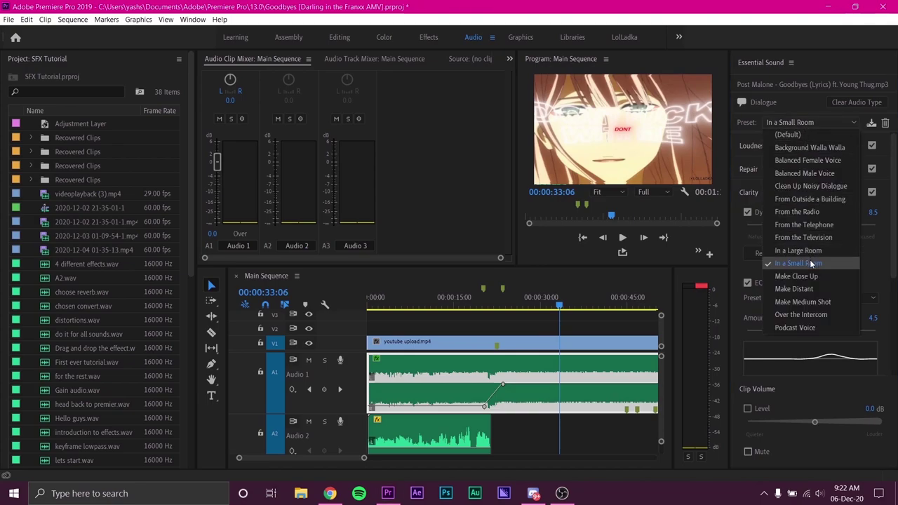
left_click(813, 327)
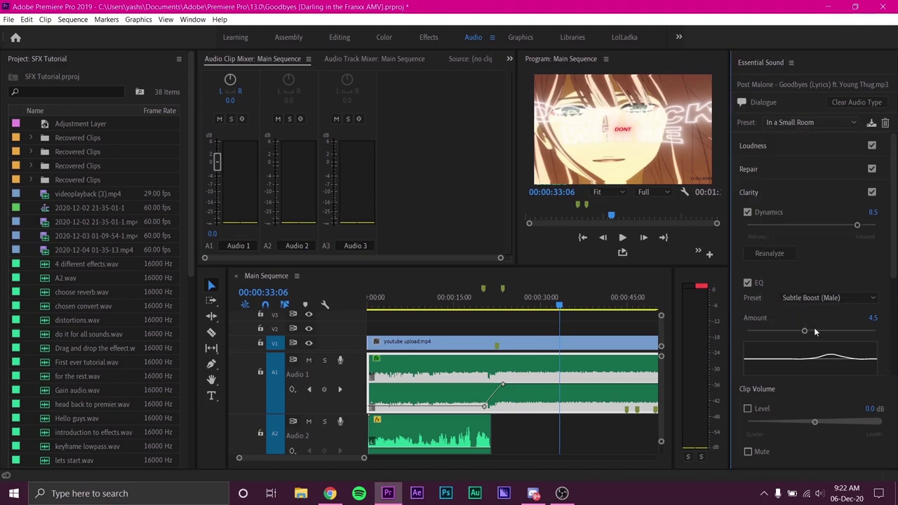
key("space")
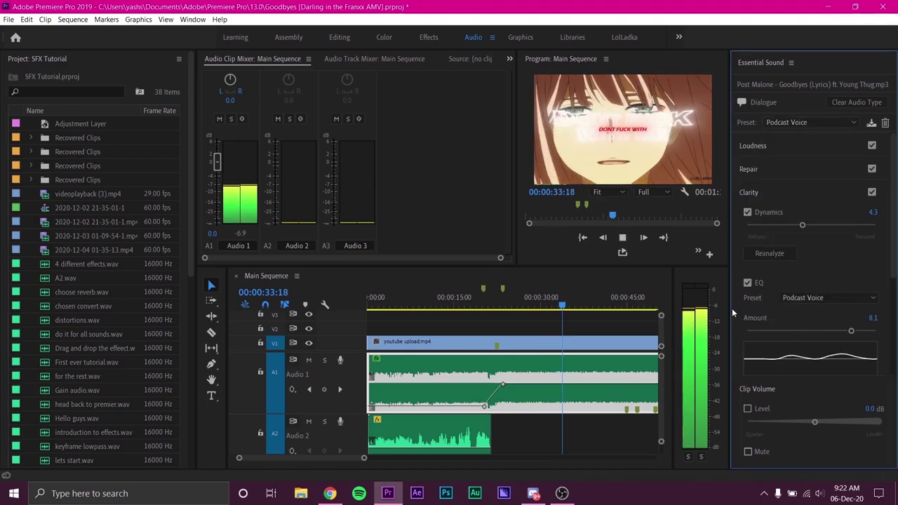
key("space")
Step: Change the song clip's Dialogue preset to Over the Intercom and play it from 00:00:35:05
left_click(821, 124)
left_click(826, 314)
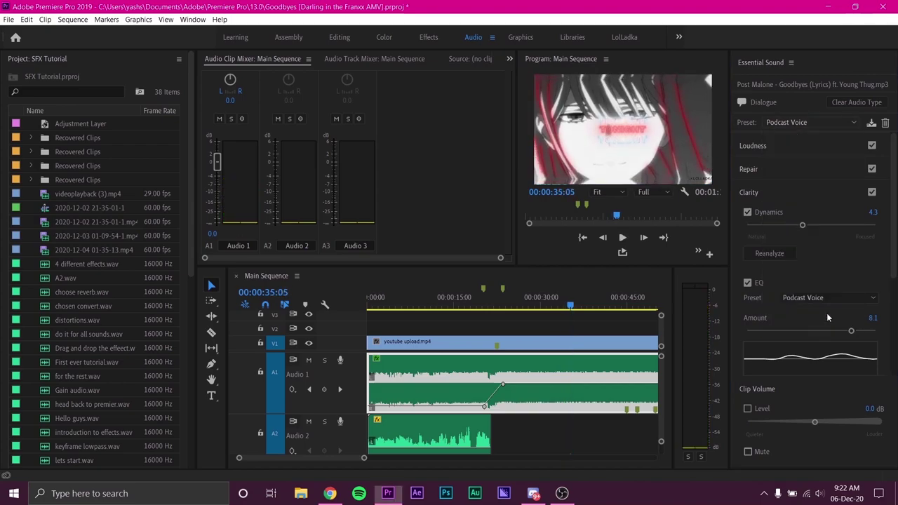
key("space")
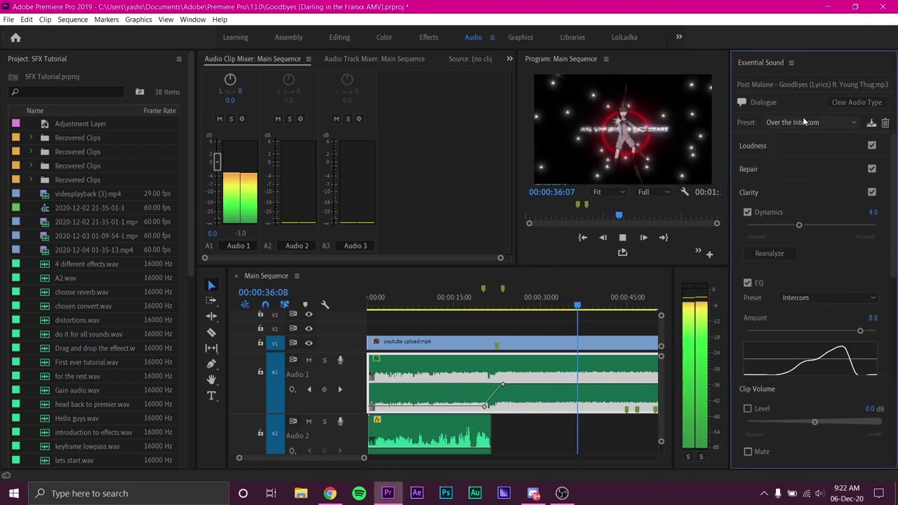
key("space")
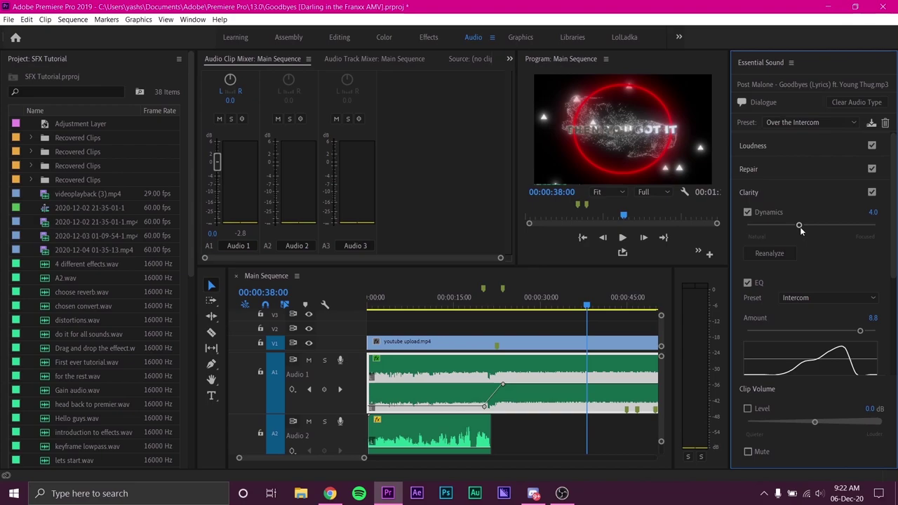
Step: Show the preset's adjustable Clarity, Creative and Clip Volume settings, and clear the song clip's Dialogue audio type
left_click_drag(807, 229, 807, 228)
left_click_drag(812, 421, 814, 423)
scroll(835, 173, "down", 5)
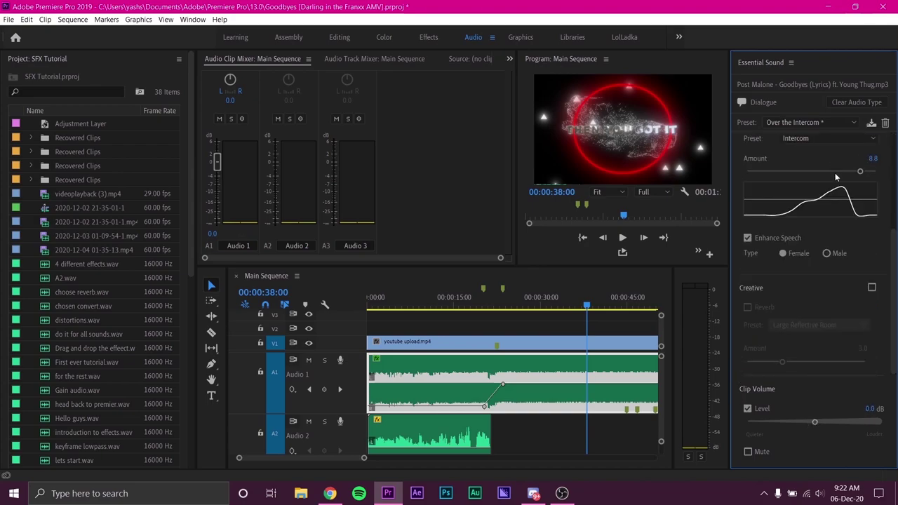
scroll(834, 173, "up", 5)
left_click(855, 103)
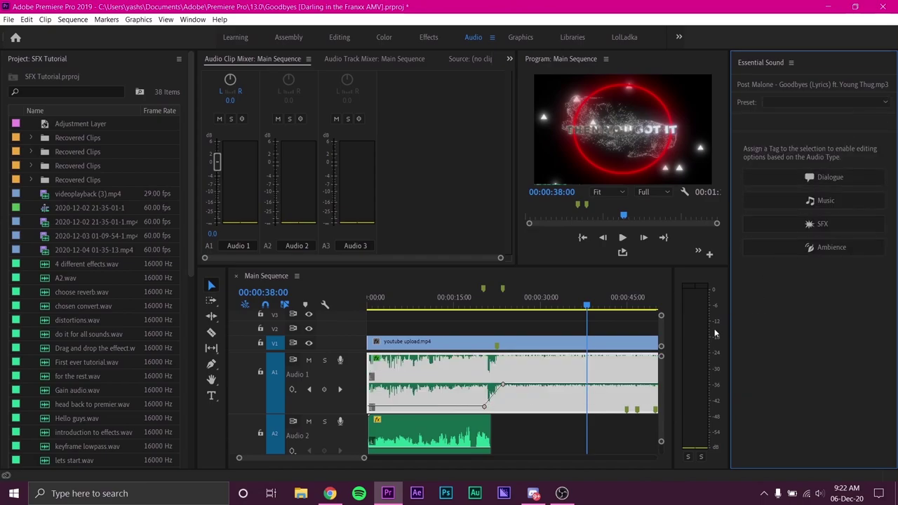